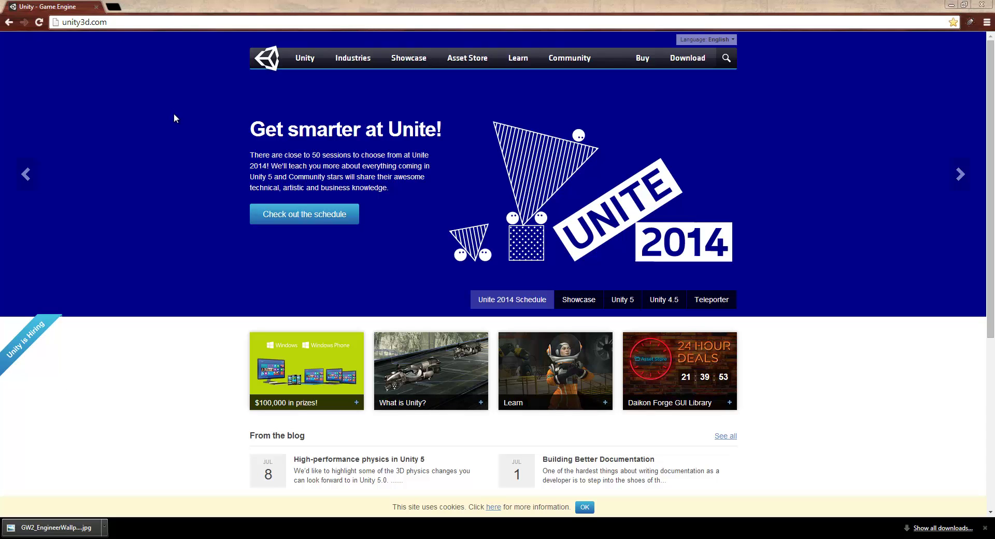
Step: Look over the Unity download page and the archive of older versions, and return to the download page
click(697, 61)
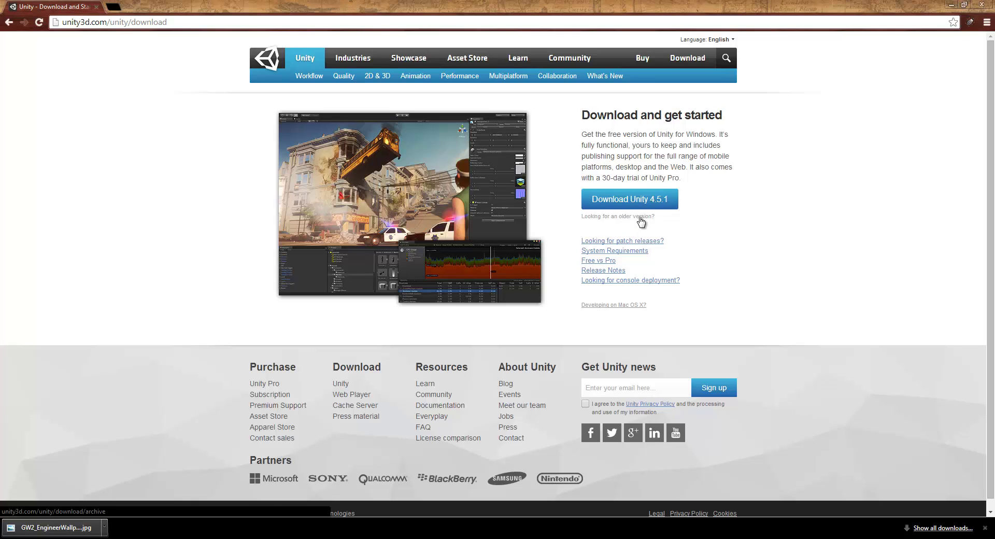
click(596, 217)
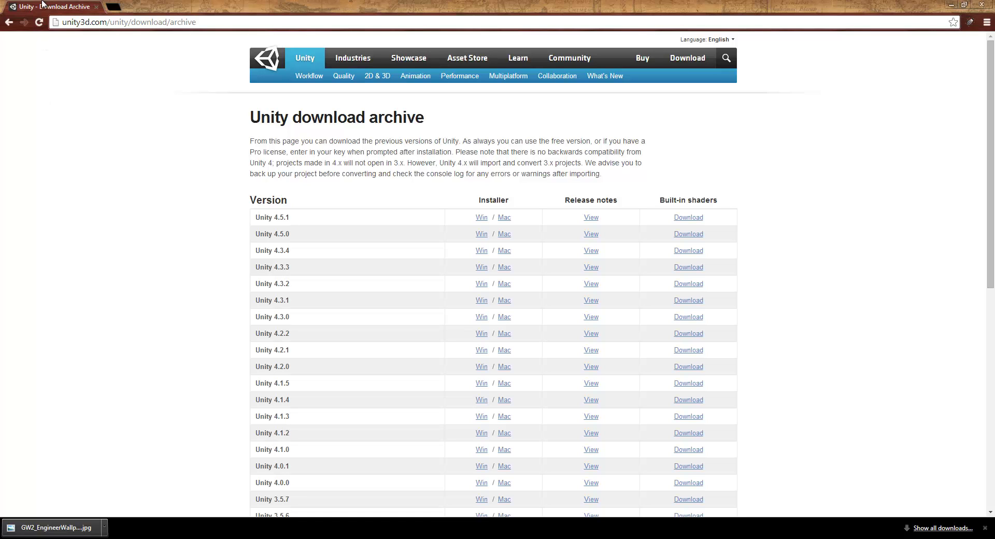
click(10, 22)
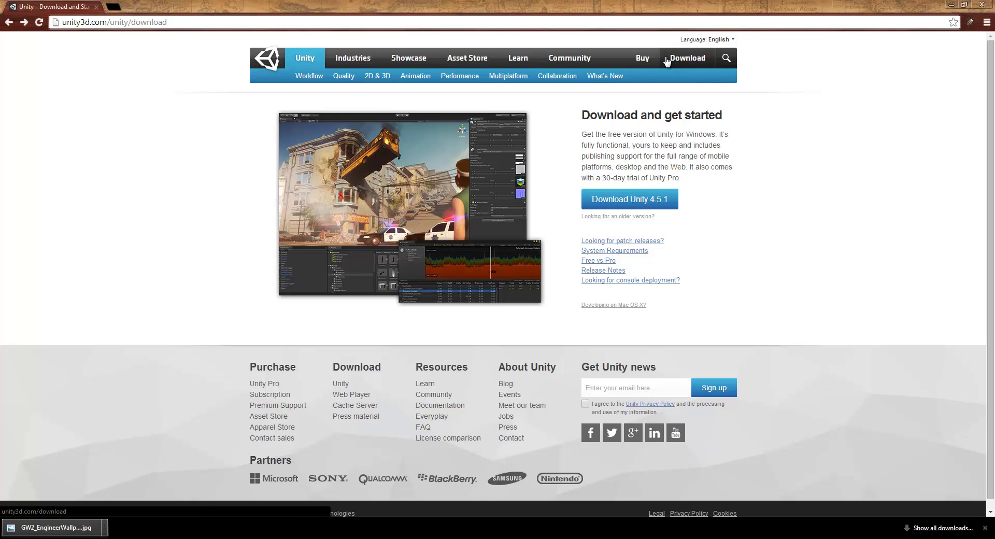
Step: Examine the Unity Pro price and the available add-ons in the Unity store
click(642, 60)
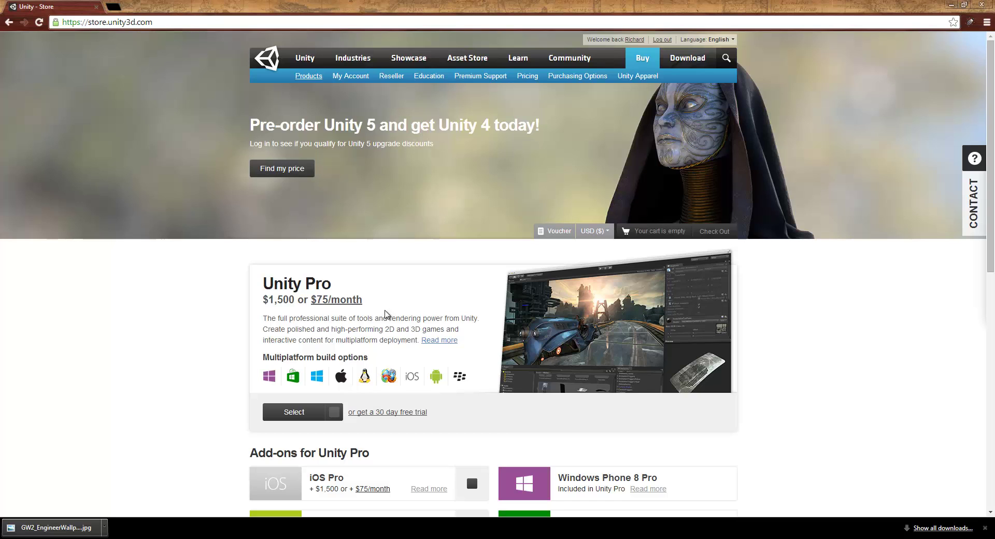
scroll(371, 355, down, 6)
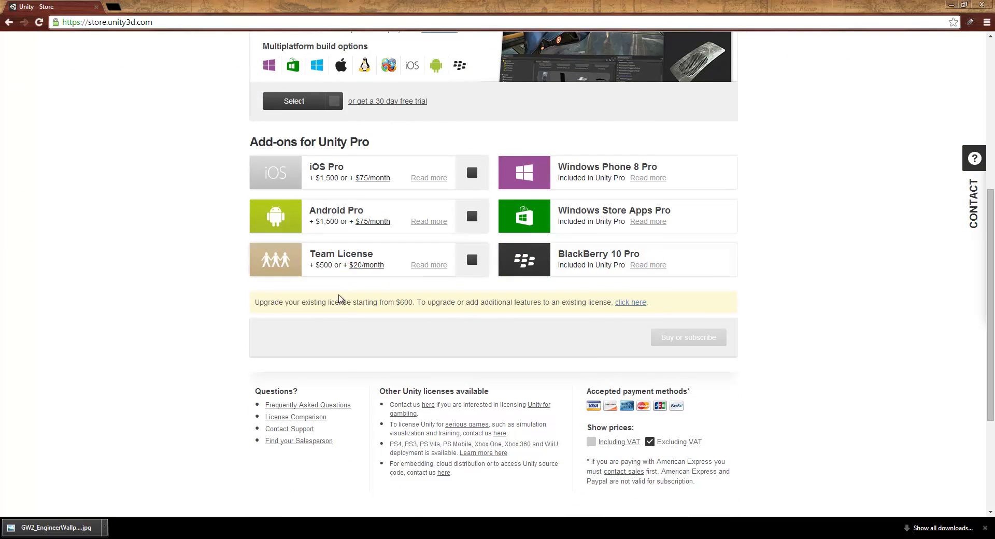
scroll(340, 295, up, 3)
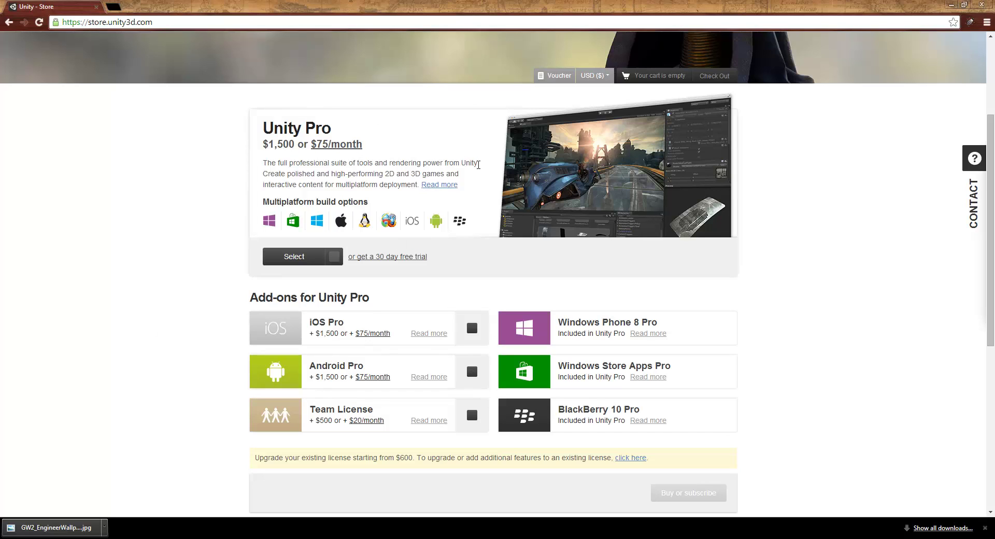
click(334, 382)
click(288, 382)
click(276, 384)
click(277, 373)
scroll(924, 354, up, 3)
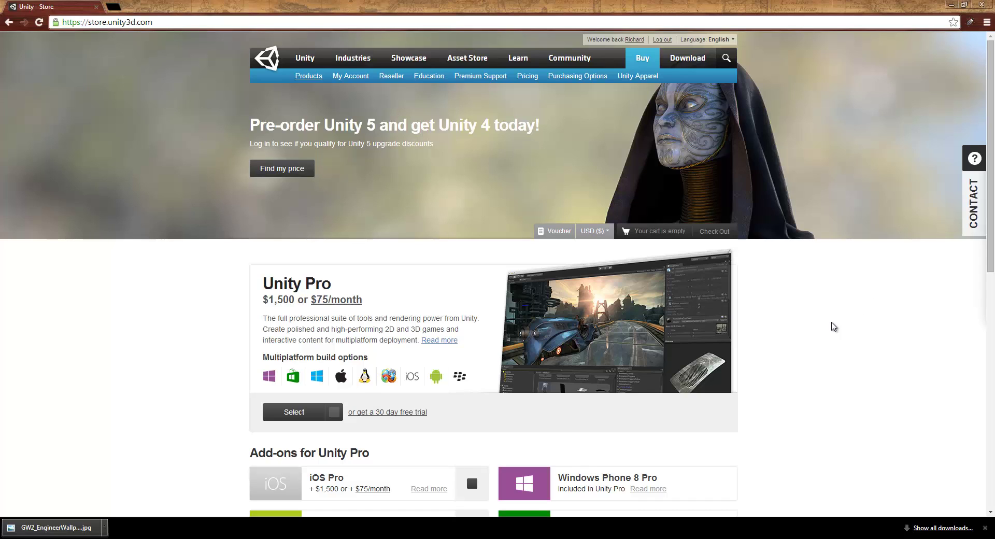
Step: Find the Studica USA (School & Student) reseller through Unity's education page and review its student and faculty offers
click(429, 76)
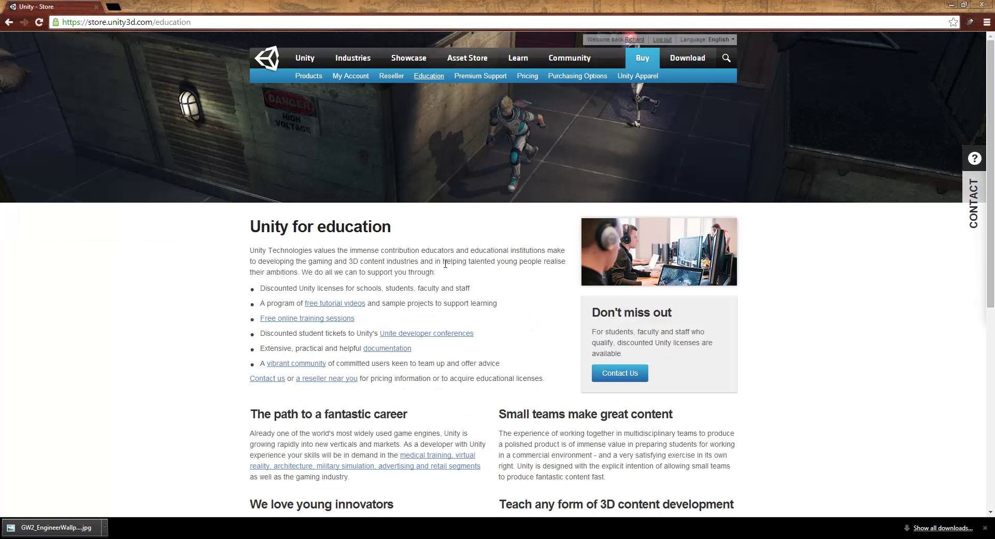
click(323, 382)
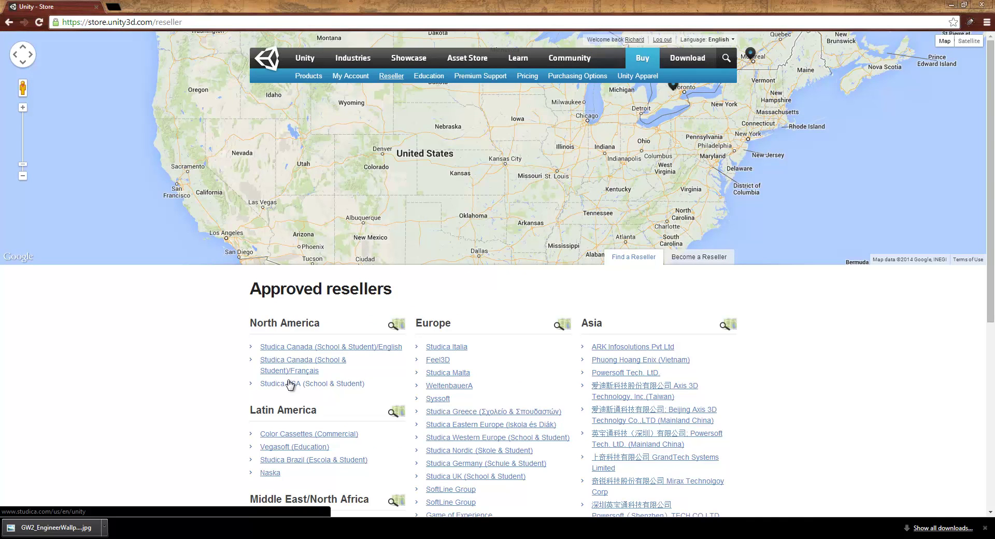
scroll(293, 386, down, 3)
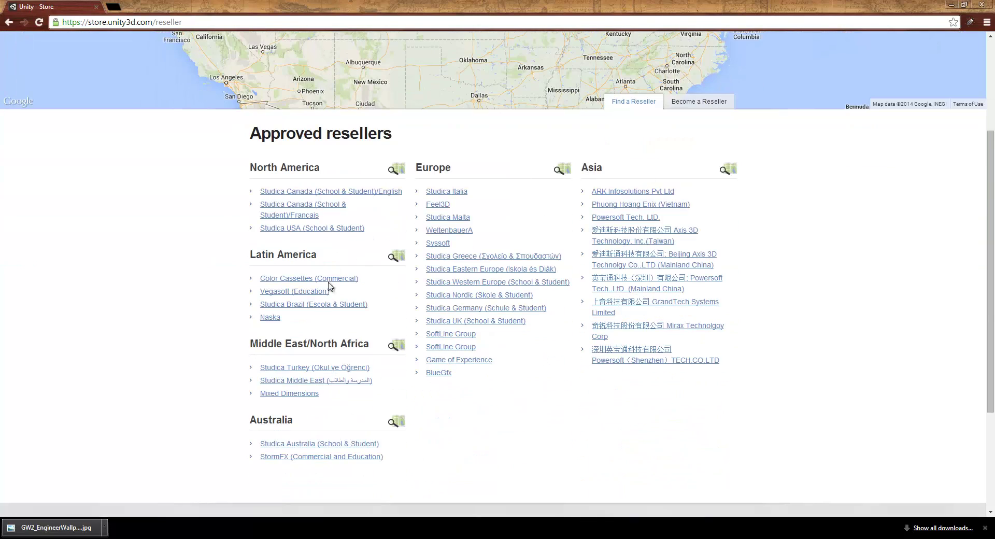
click(274, 229)
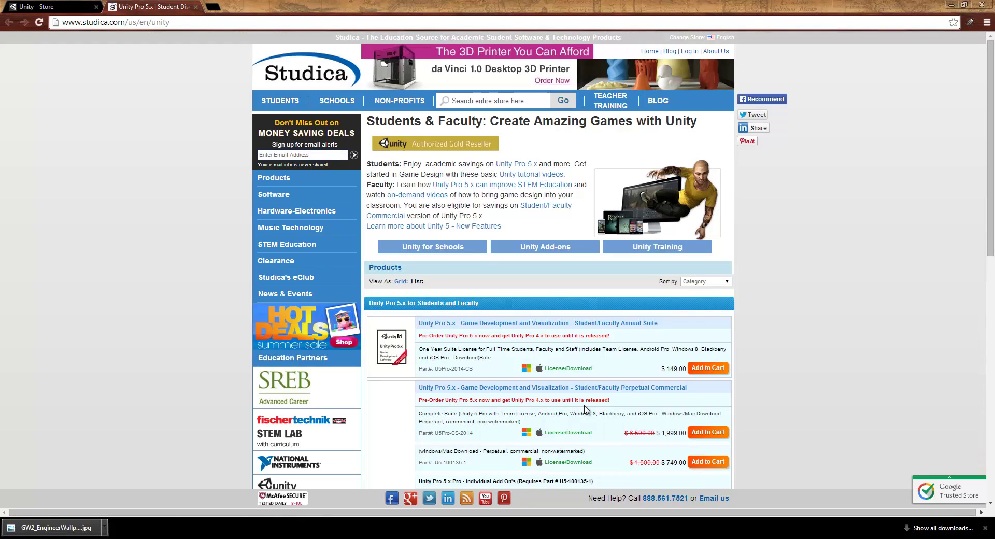
scroll(703, 450, down, 2)
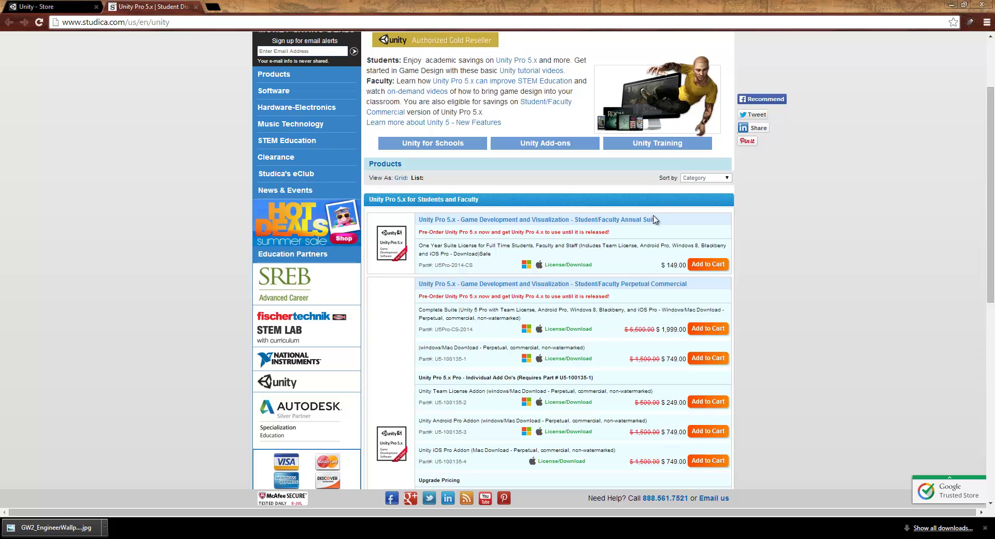
Step: Switch to the Unity Project Wizard, start a new project and browse to C:\Unity for its location
click(951, 4)
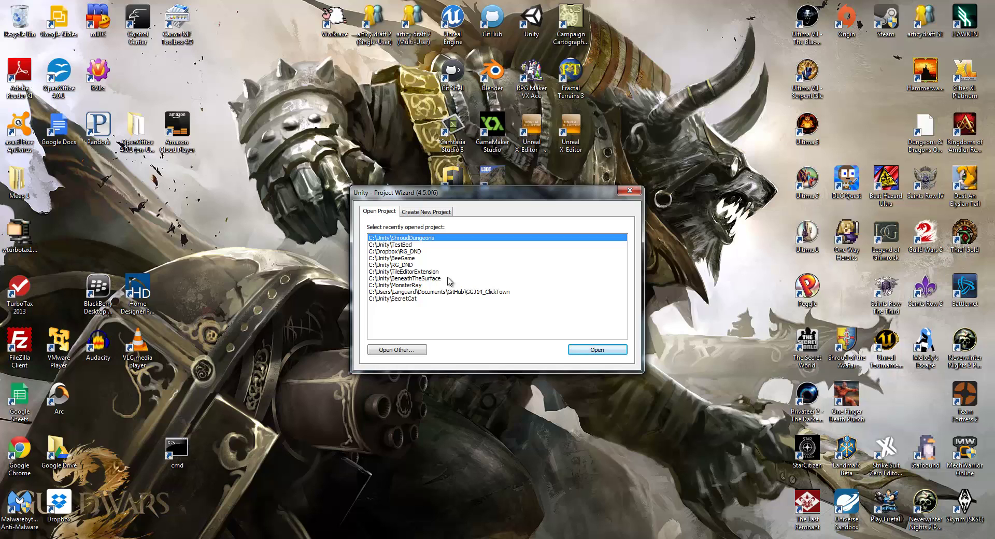
click(450, 211)
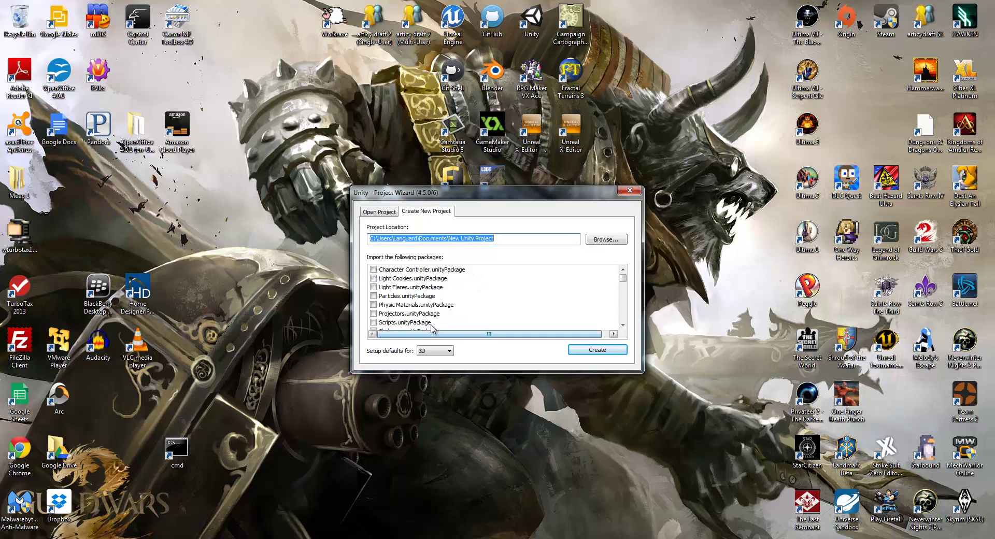
click(516, 237)
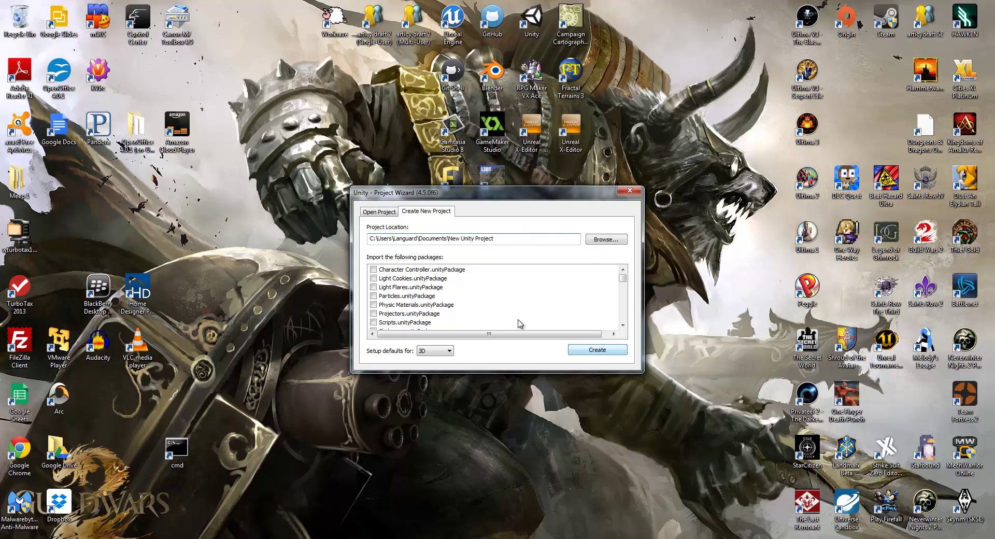
click(591, 241)
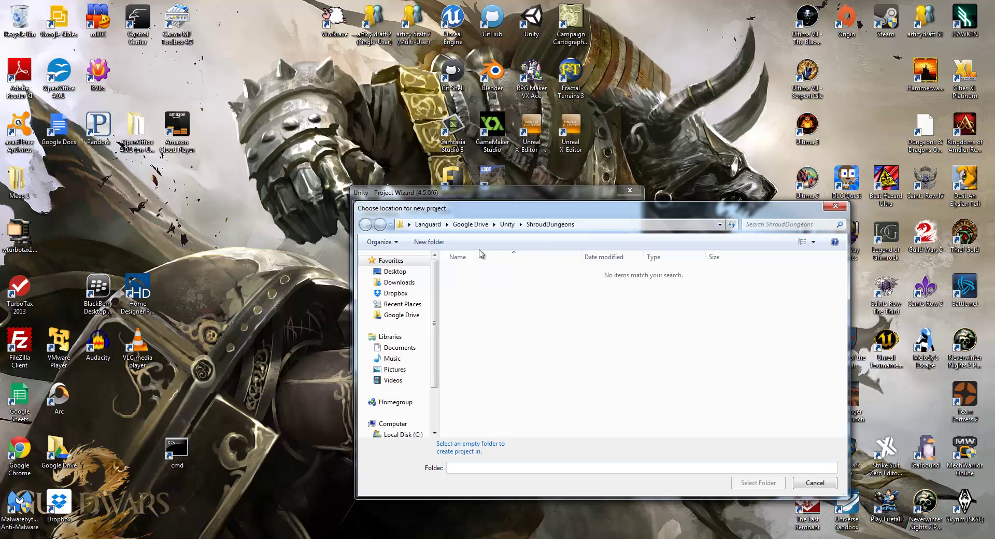
click(402, 434)
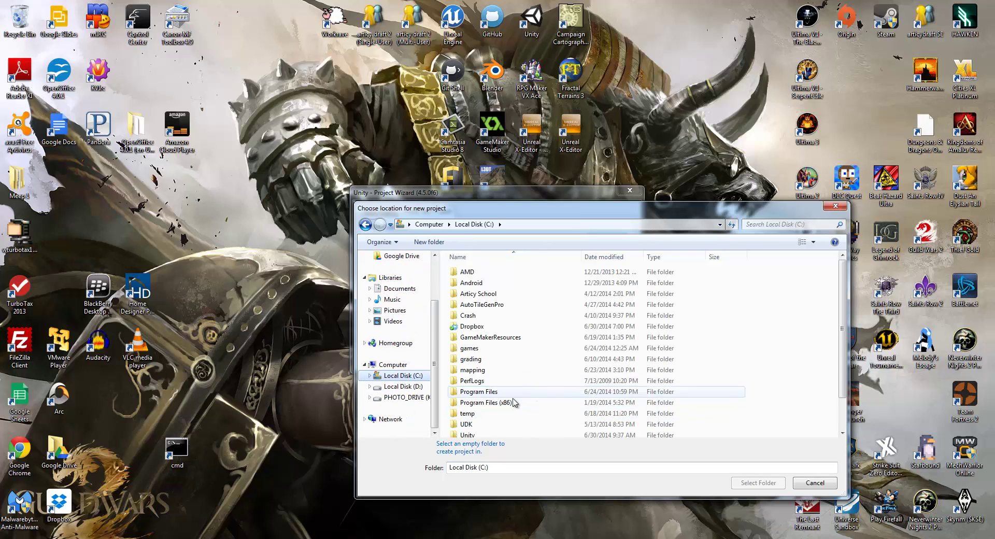
click(524, 434)
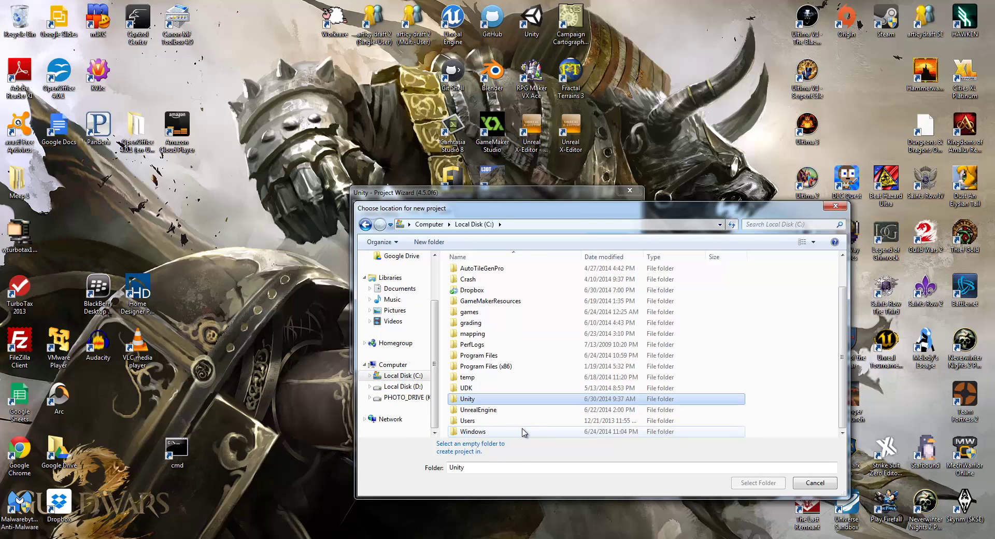
double_click(471, 400)
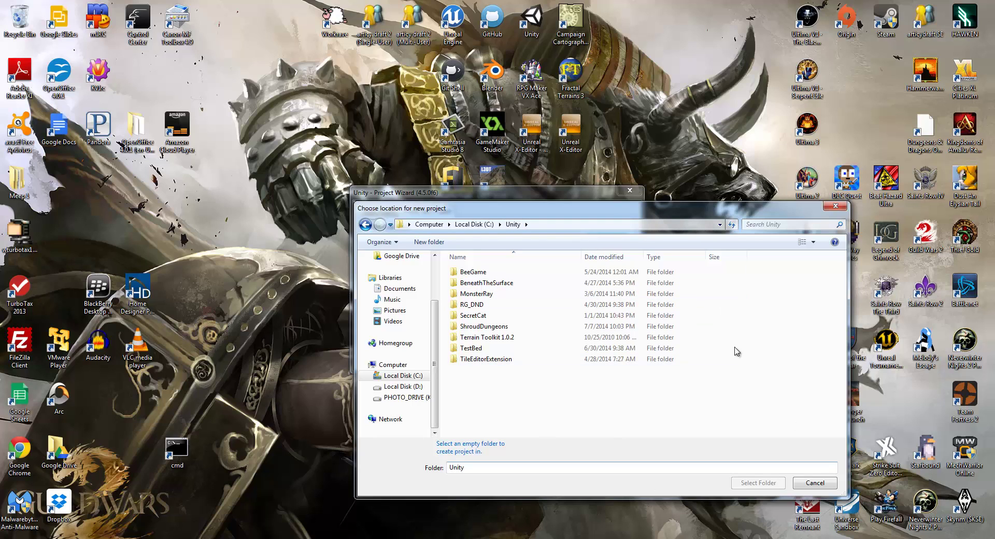
right_click(501, 376)
click(450, 386)
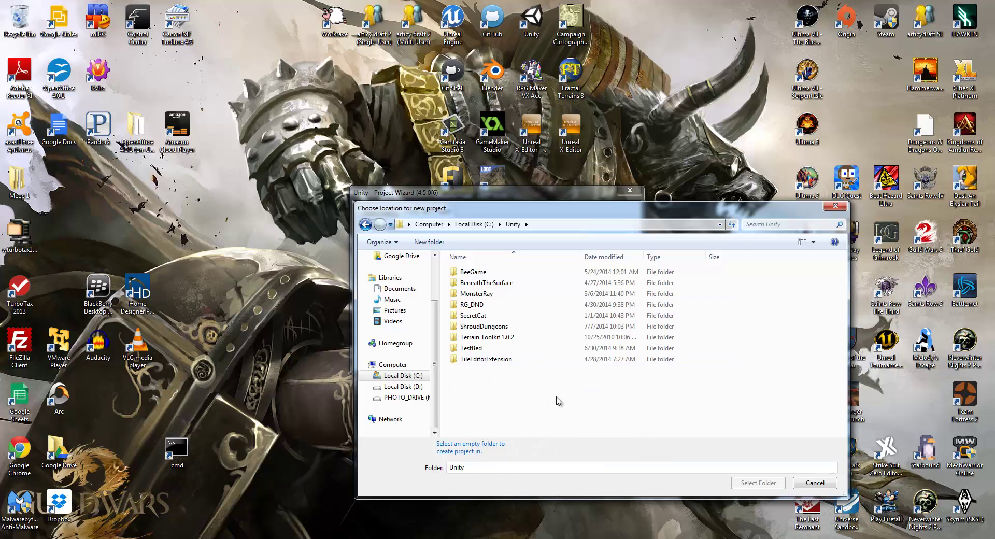
click(474, 224)
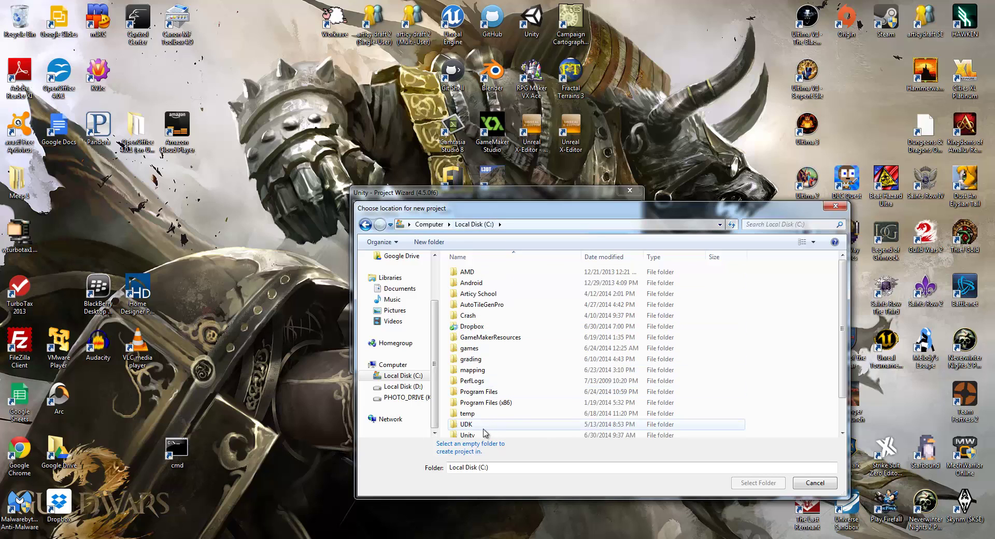
scroll(552, 449, down, 1)
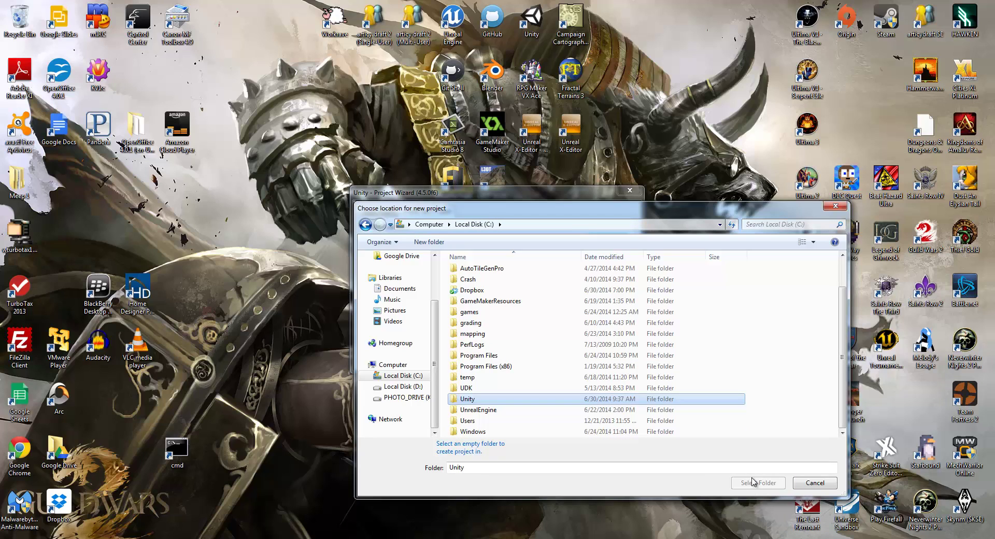
double_click(465, 399)
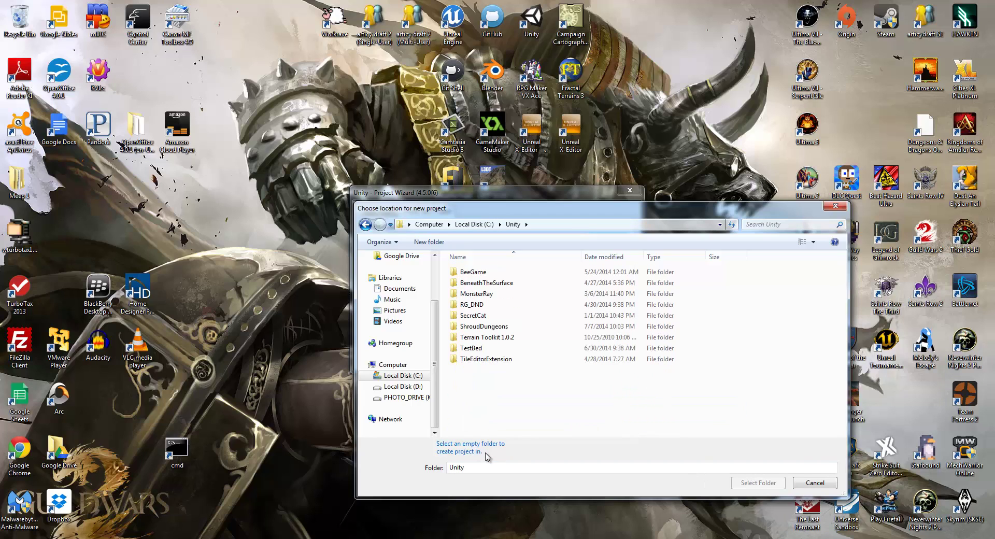
right_click(487, 393)
click(471, 388)
right_click(468, 364)
click(460, 390)
Step: Create a folder named Demo inside C:\Unity and choose it as the project location
right_click(460, 386)
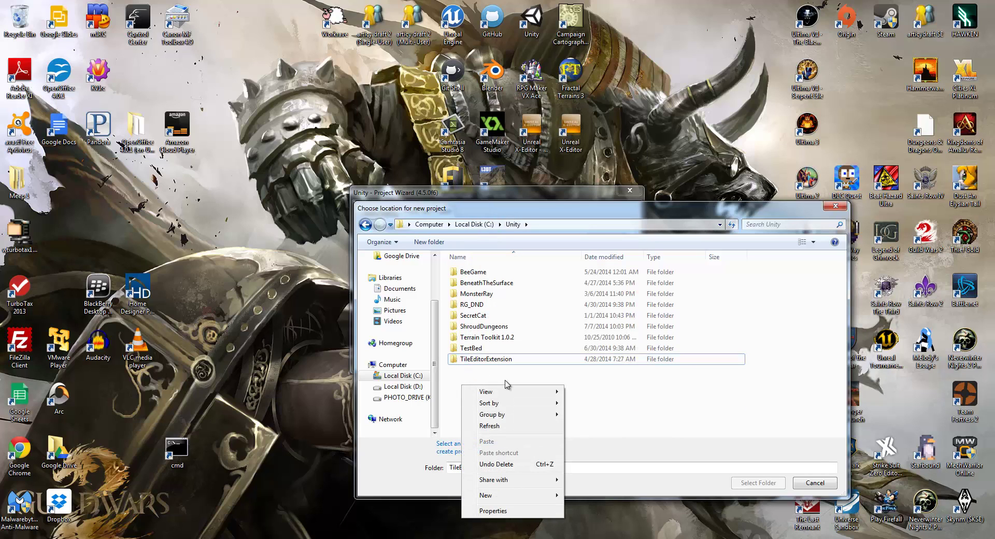
mouse_move(520, 500)
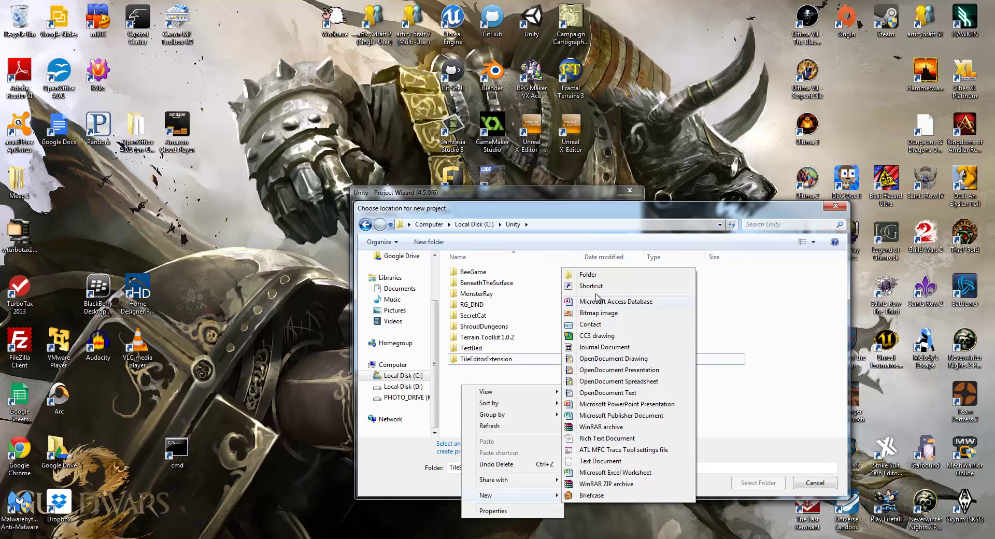
click(602, 275)
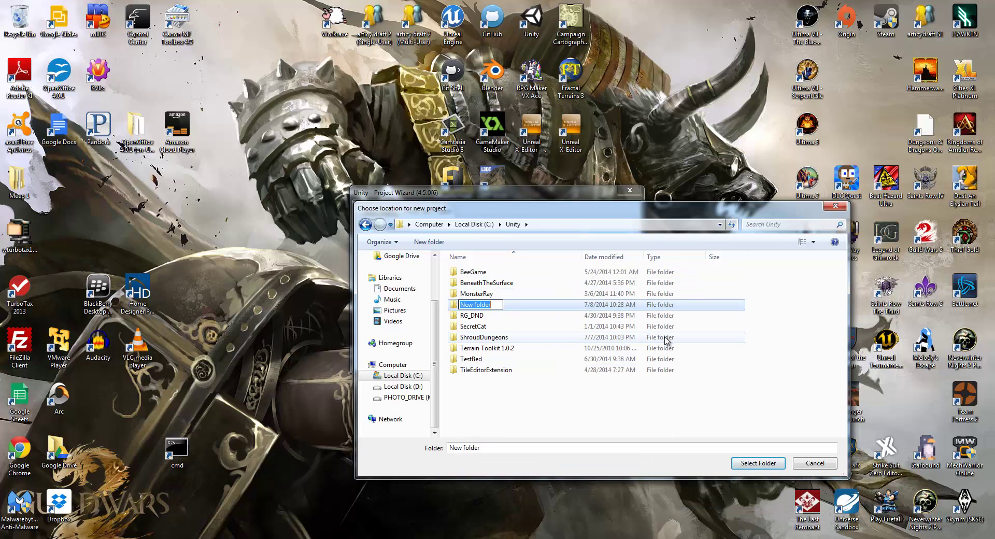
text(Demo)
key(Return)
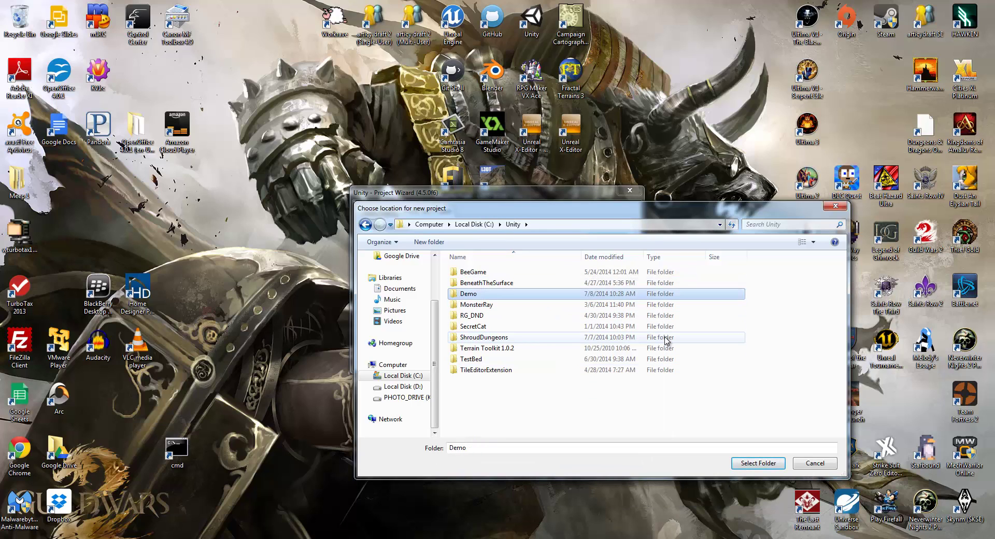
click(768, 464)
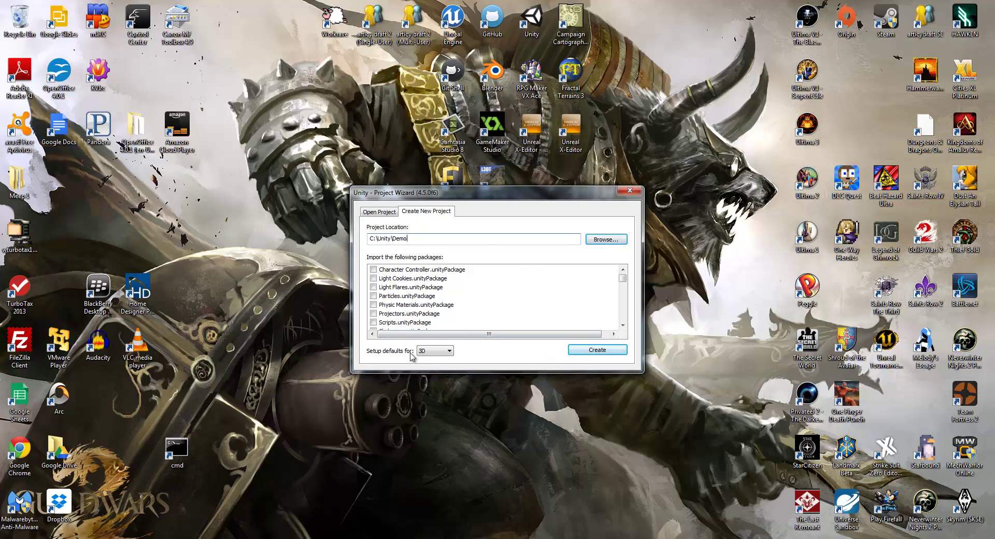
Step: Set the project defaults to 3D and create the project without importing any packages
click(434, 351)
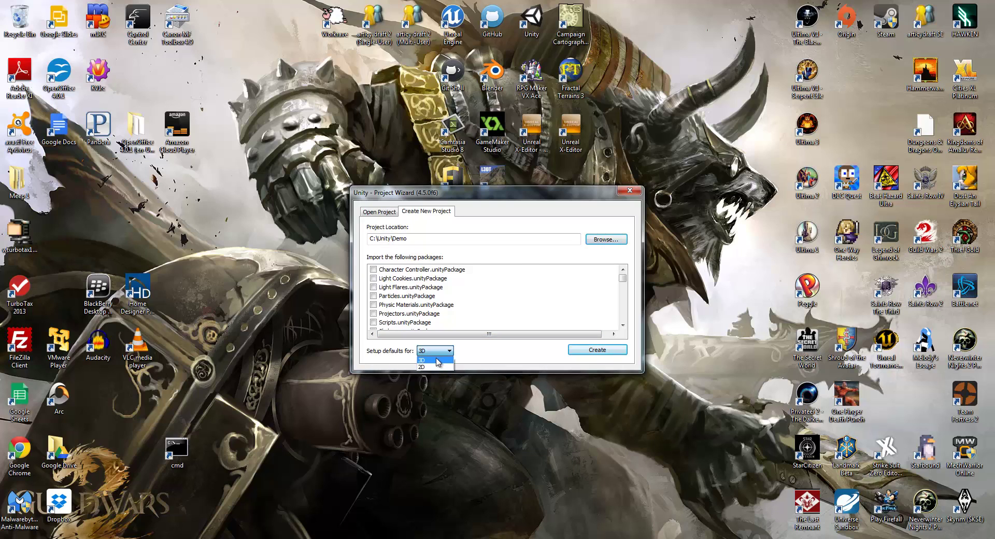
click(436, 359)
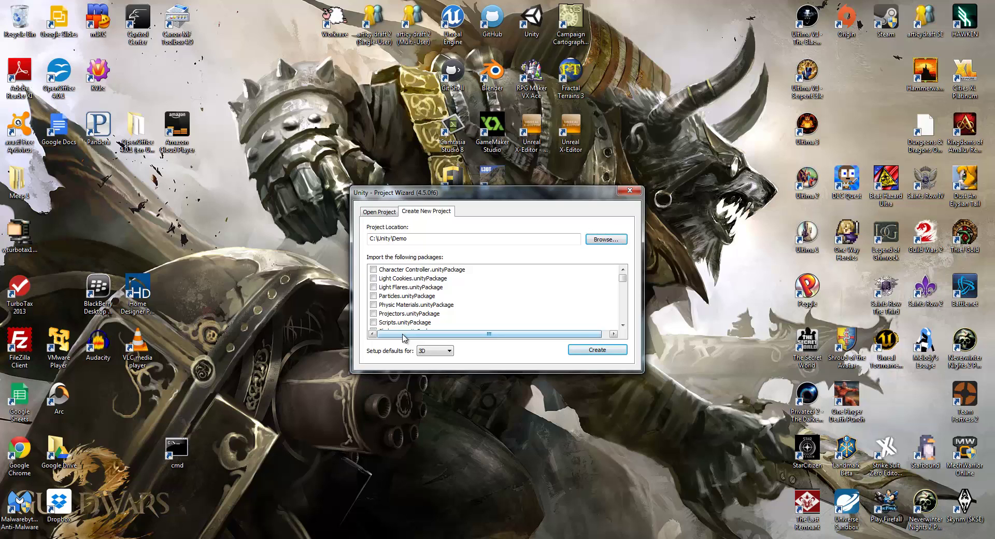
click(604, 350)
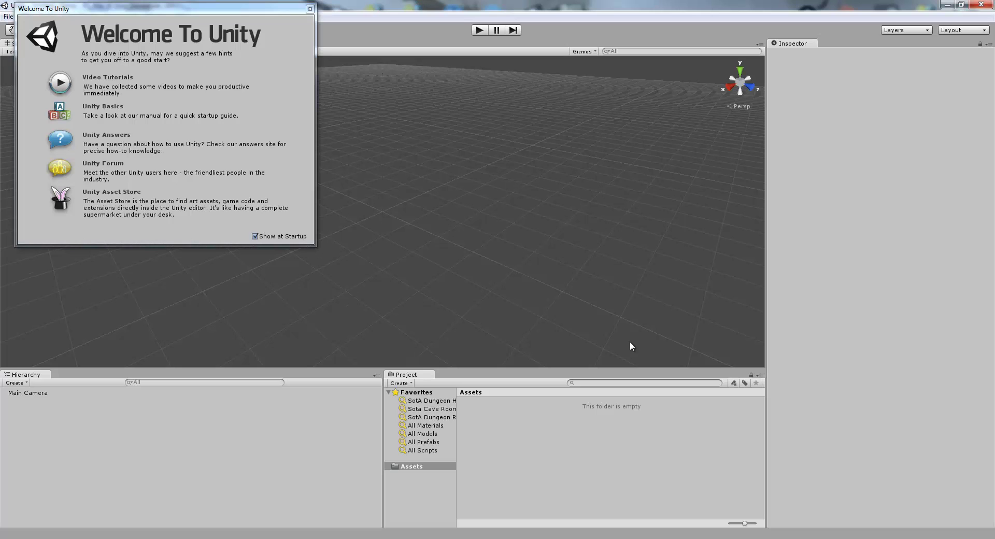
Step: Close the Welcome To Unity window and switch the editor to the Default layout
click(310, 9)
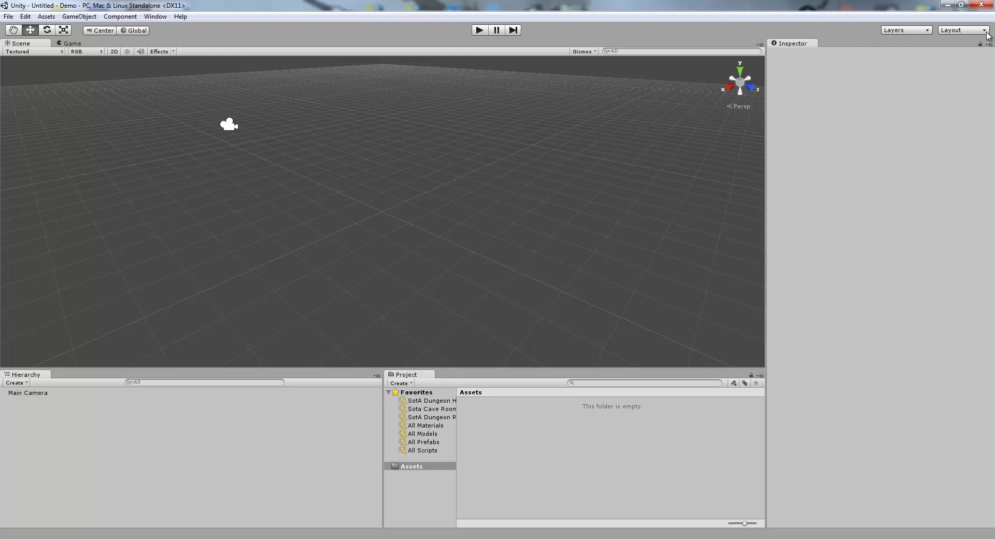
click(962, 30)
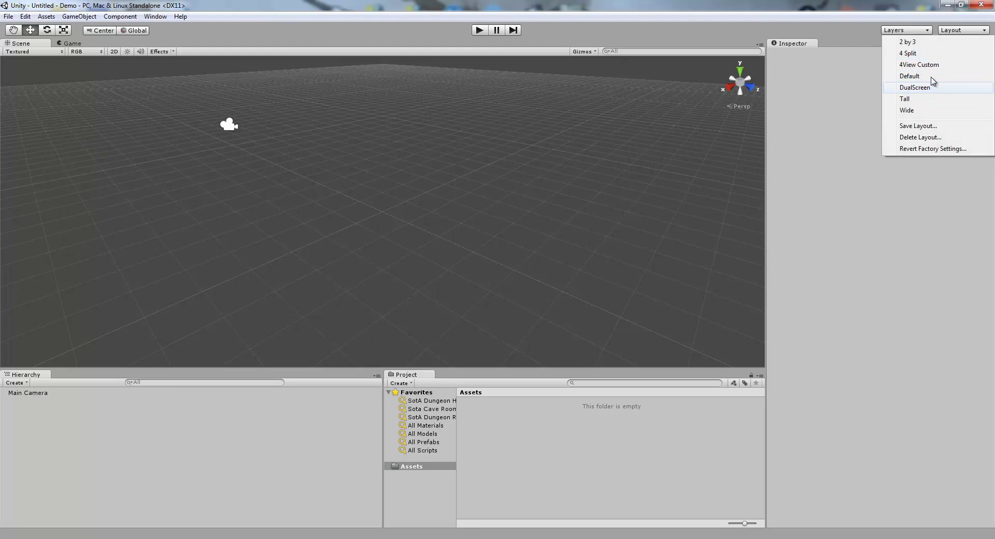
click(936, 77)
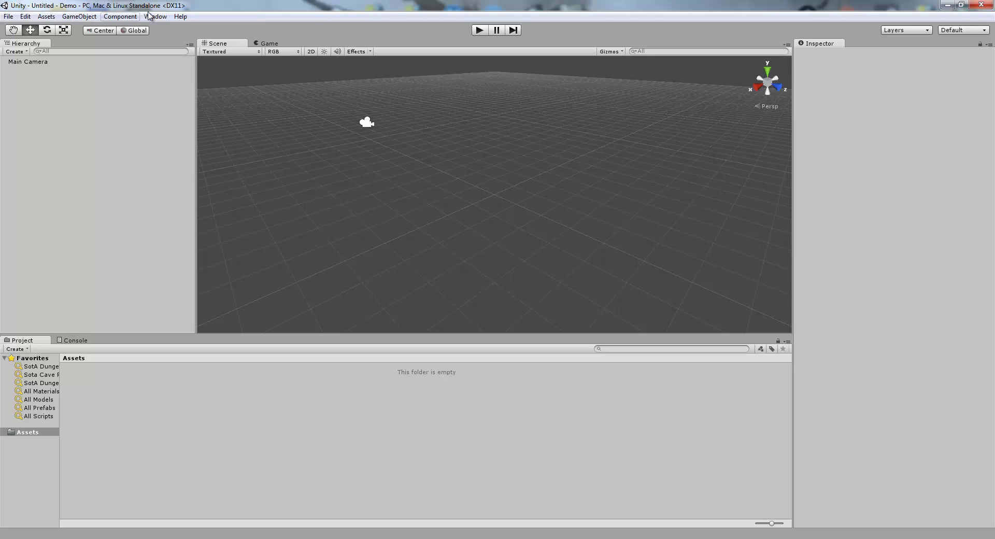
click(25, 16)
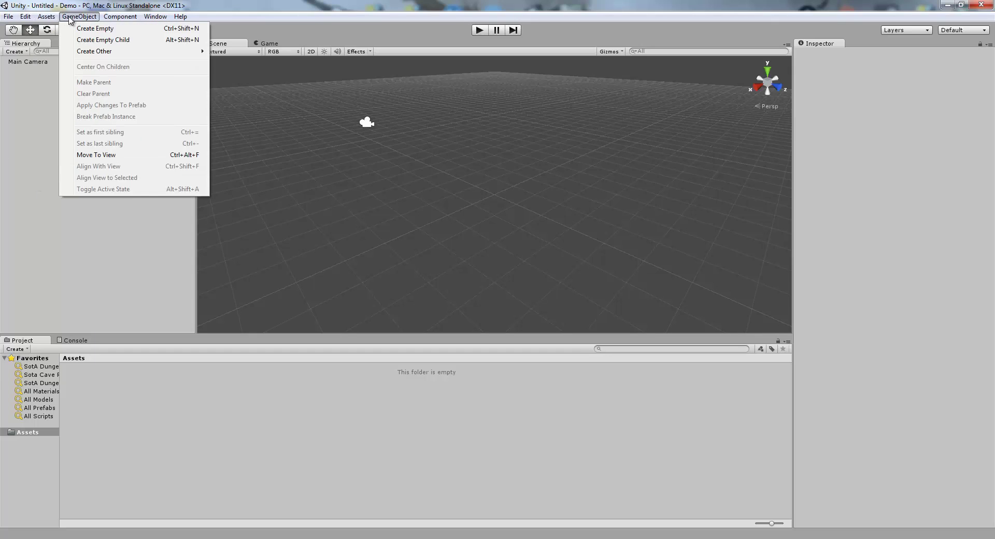
mouse_move(26, 17)
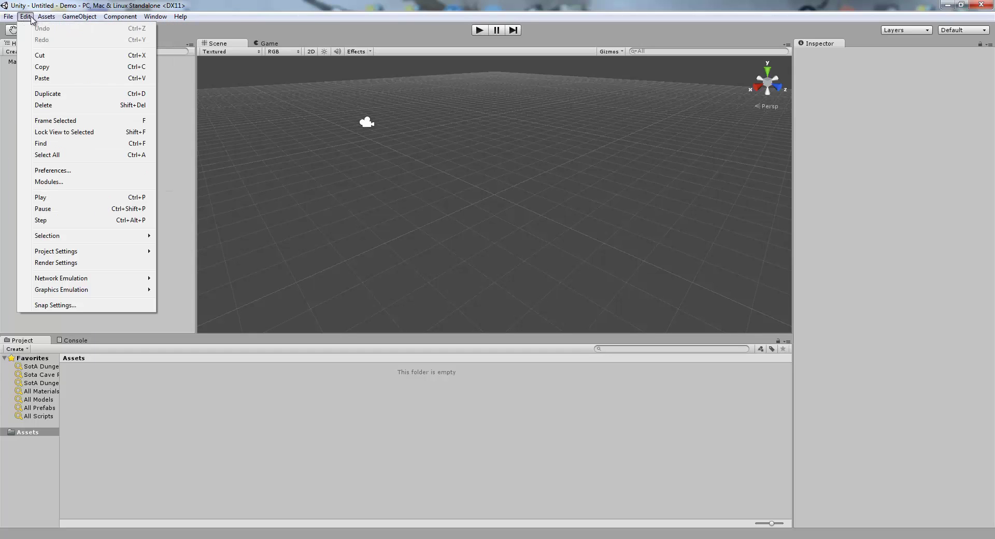
mouse_move(182, 17)
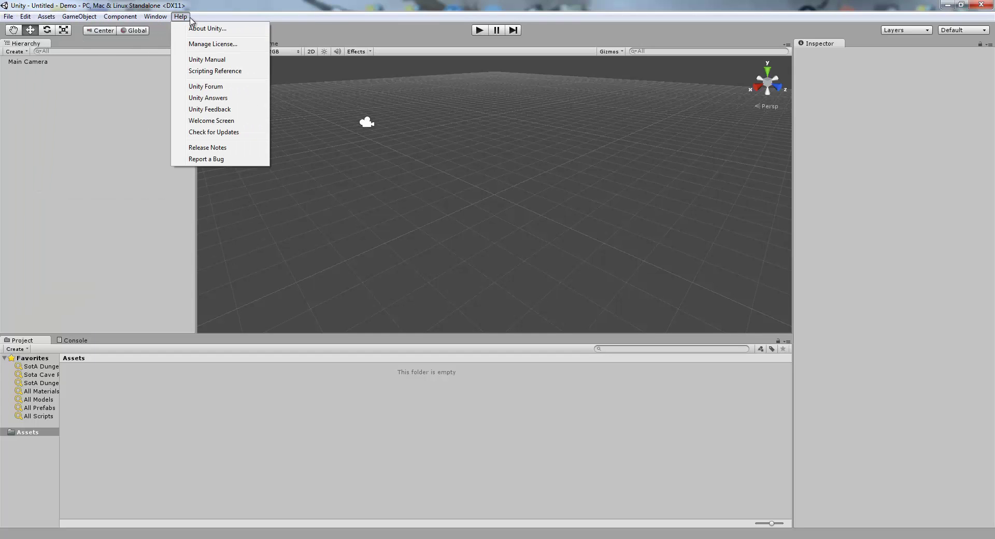
click(231, 9)
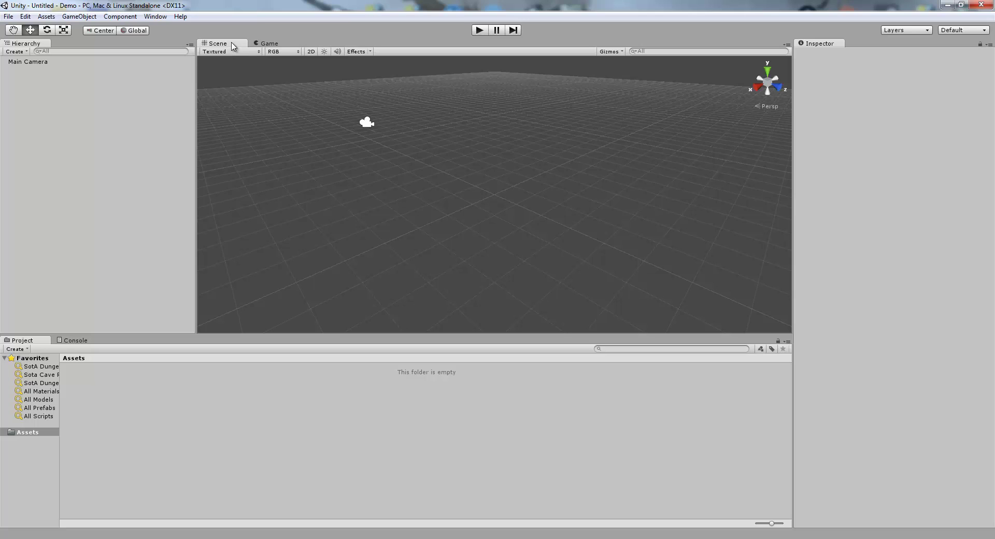
Step: Undock the Scene view into a floating window, reposition it and check its available draw modes
drag(234, 47, 510, 180)
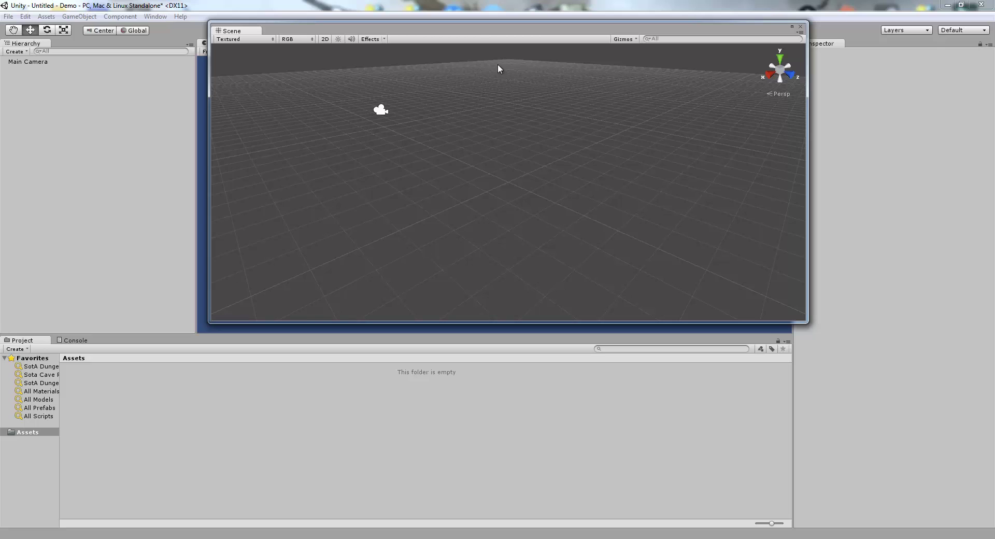
drag(482, 30, 526, 75)
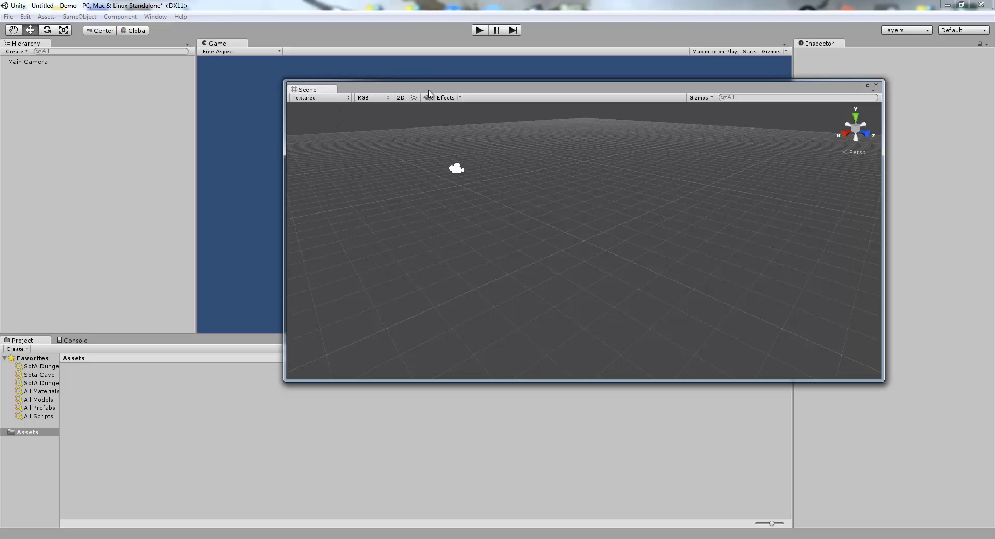
mouse_move(429, 93)
mouse_down()
mouse_move(409, 108)
mouse_move(413, 97)
mouse_up()
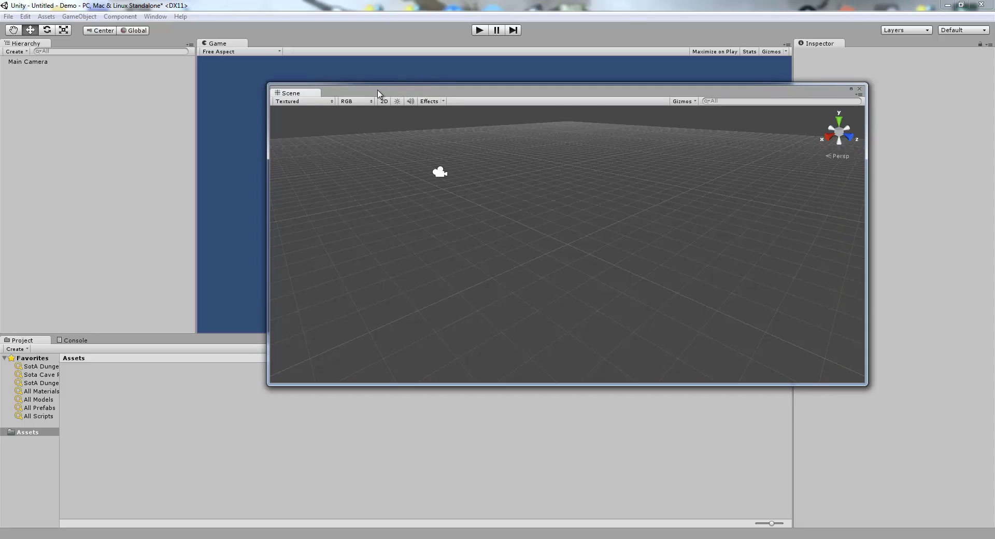
drag(513, 97, 551, 113)
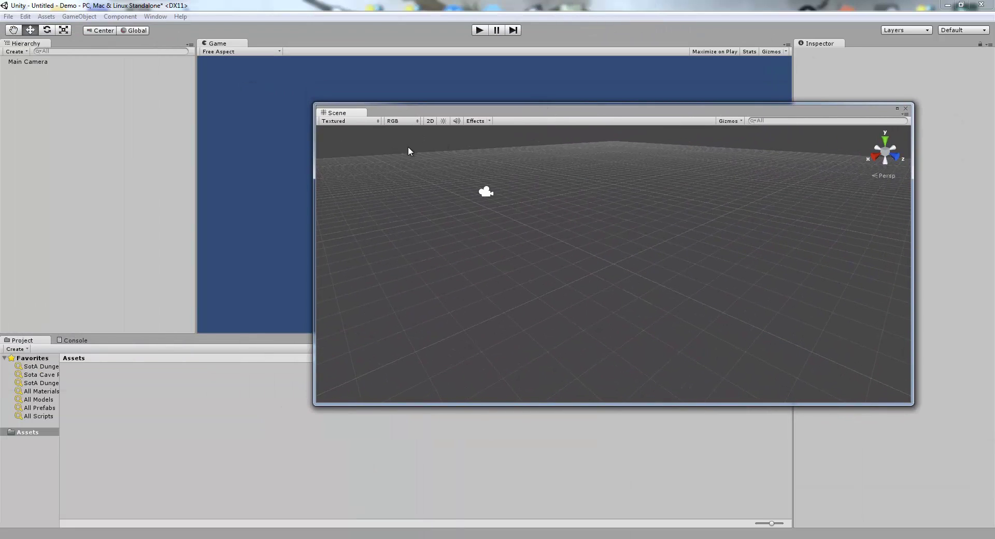
click(357, 121)
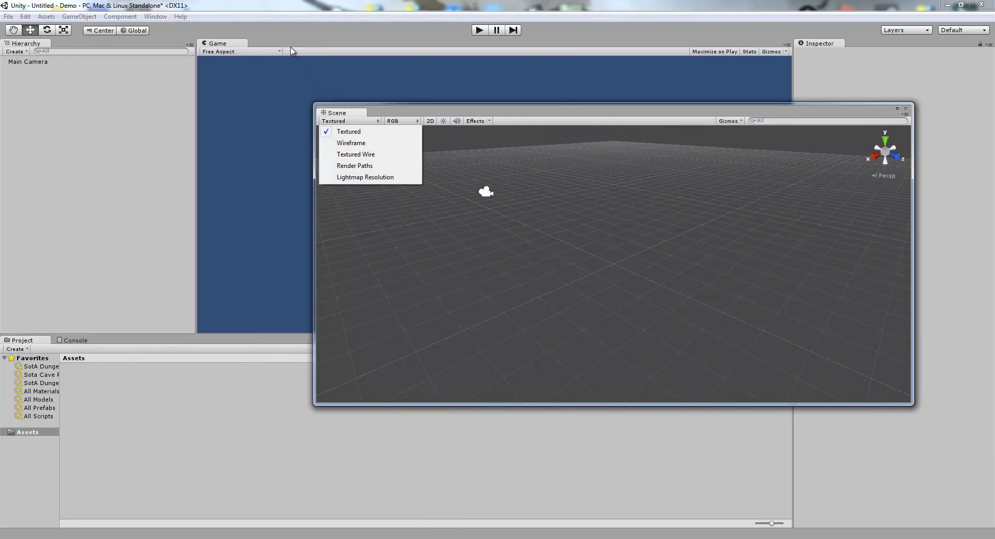
click(473, 220)
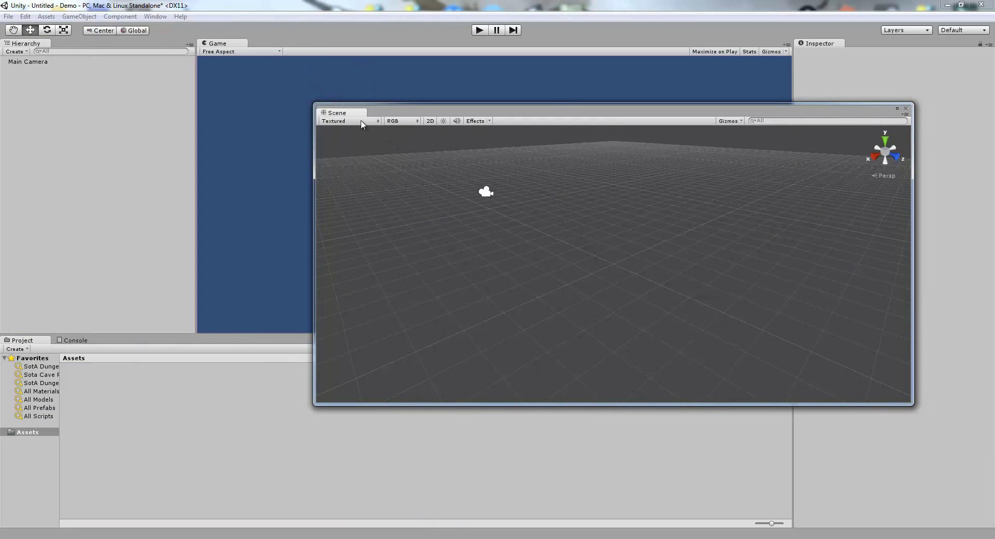
Step: Dock the floating Scene view back into the editor, placing it directly below the Game view
drag(333, 87, 80, 79)
drag(71, 44, 628, 182)
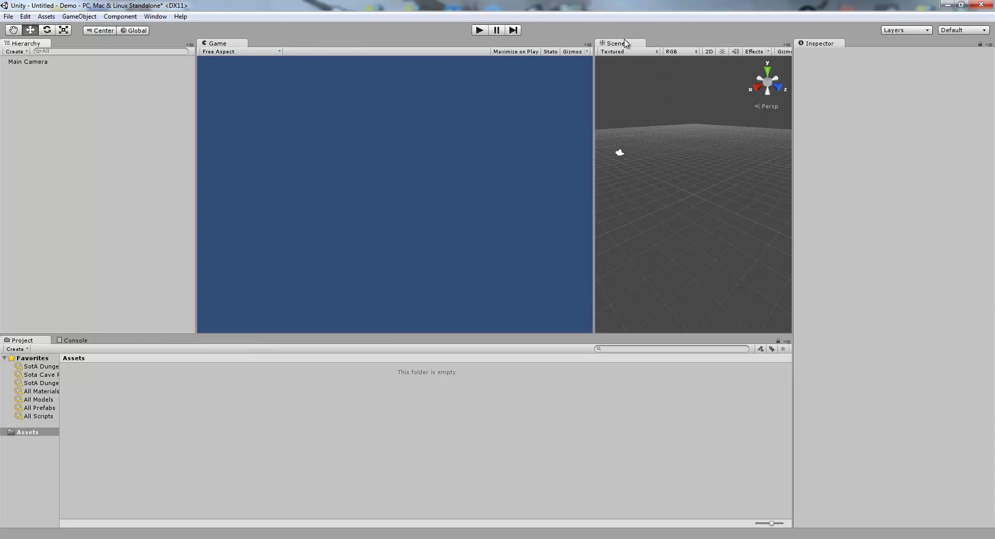
drag(626, 43, 501, 307)
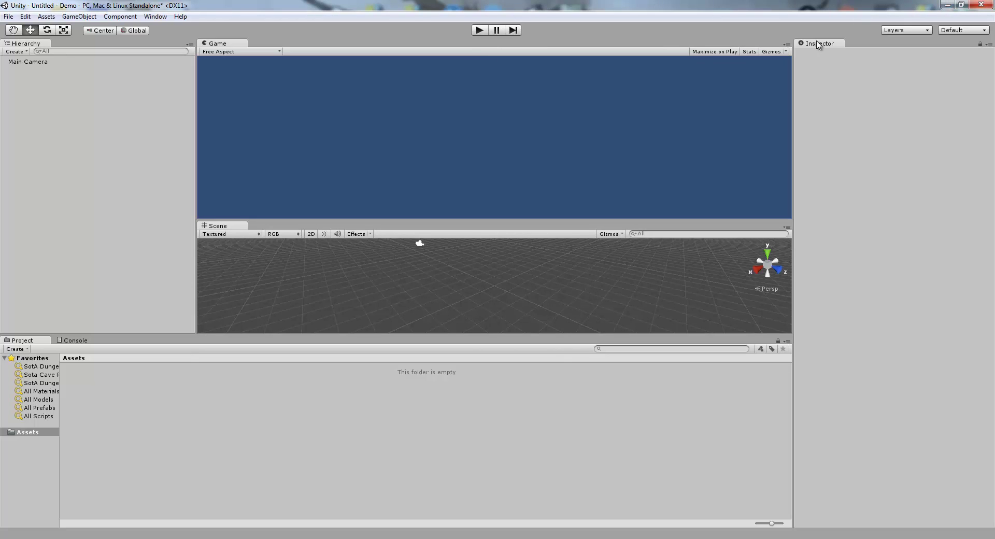
Step: Dock the Inspector beneath the Hierarchy and the Console beside the Scene view
drag(828, 45, 116, 295)
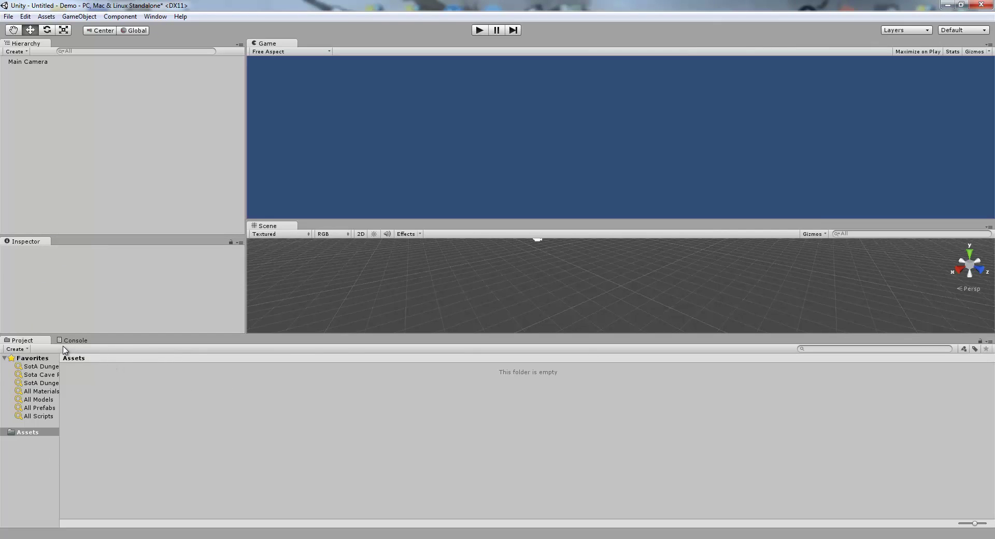
drag(73, 340, 967, 261)
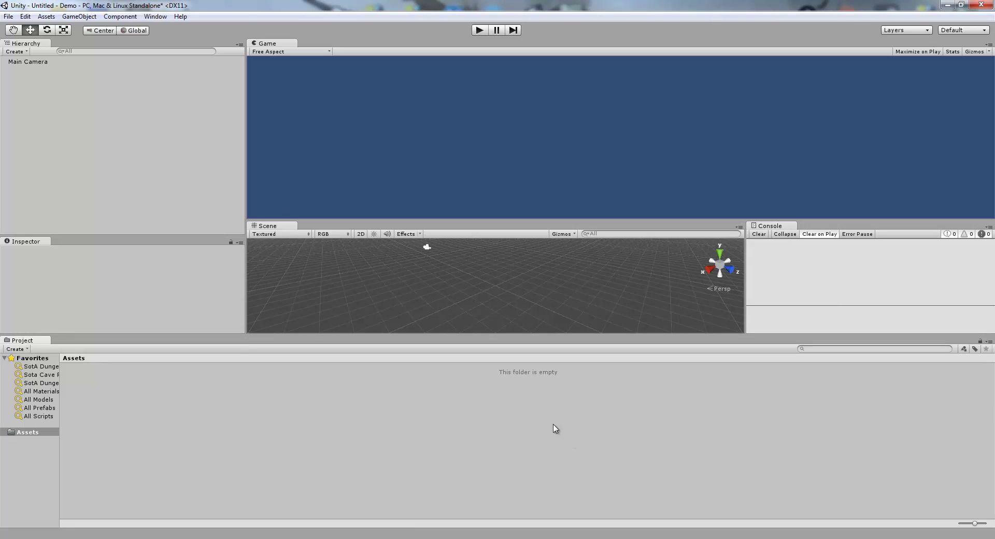
Step: Add an Animation view alongside the Scene view and a Profiler view alongside the Game view
right_click(282, 226)
mouse_move(333, 268)
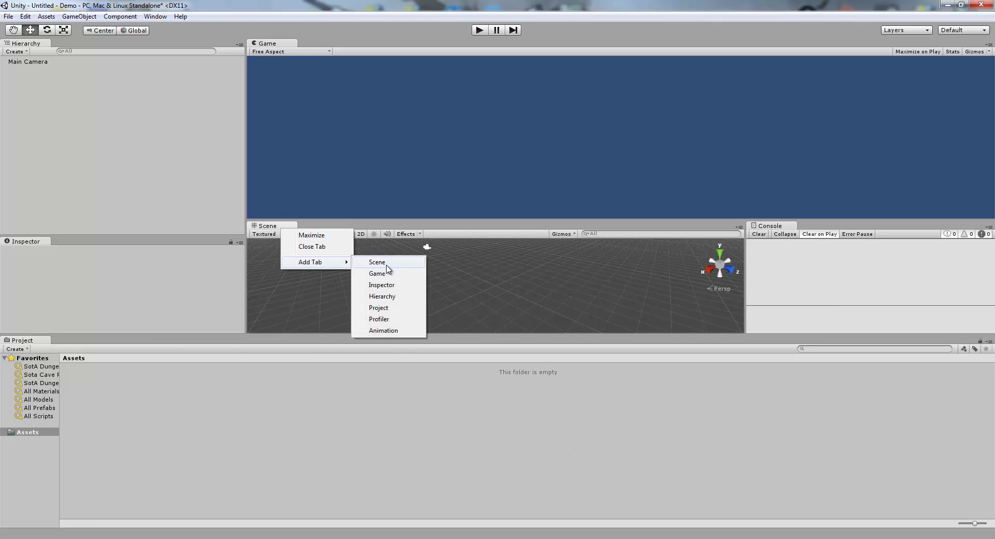
click(402, 330)
right_click(279, 44)
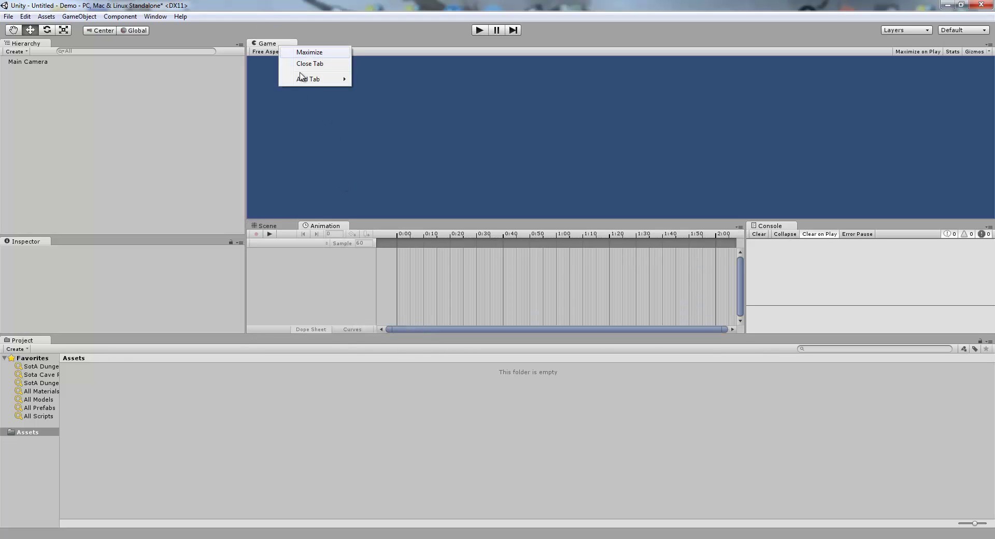
mouse_move(317, 81)
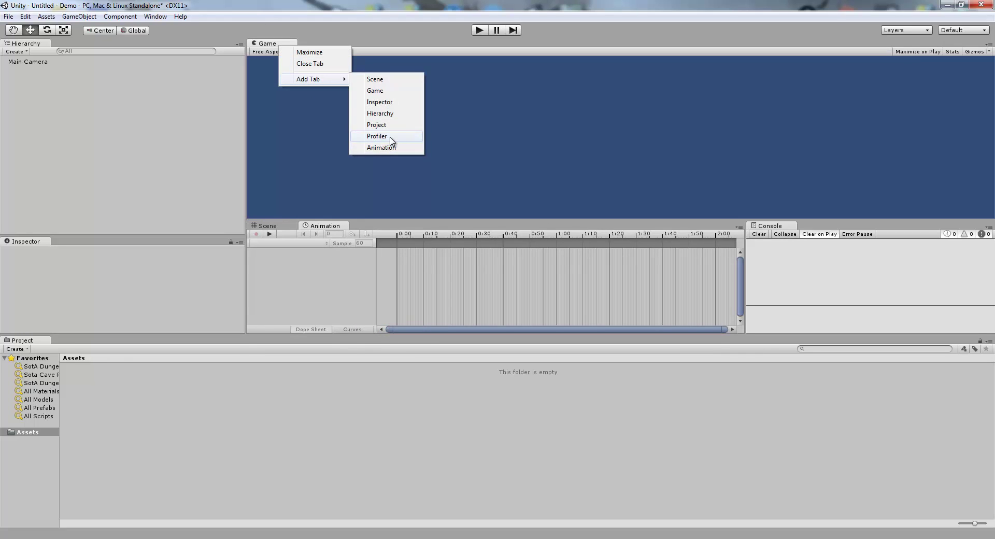
click(392, 136)
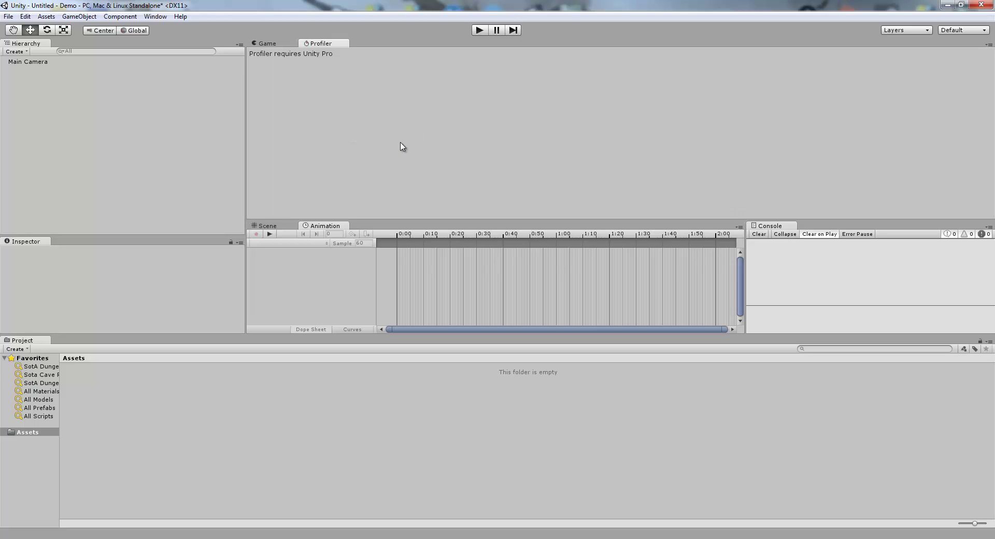
Step: Add a second Game view alongside the Profiler and a second Scene view alongside the Hierarchy
right_click(330, 46)
mouse_move(383, 81)
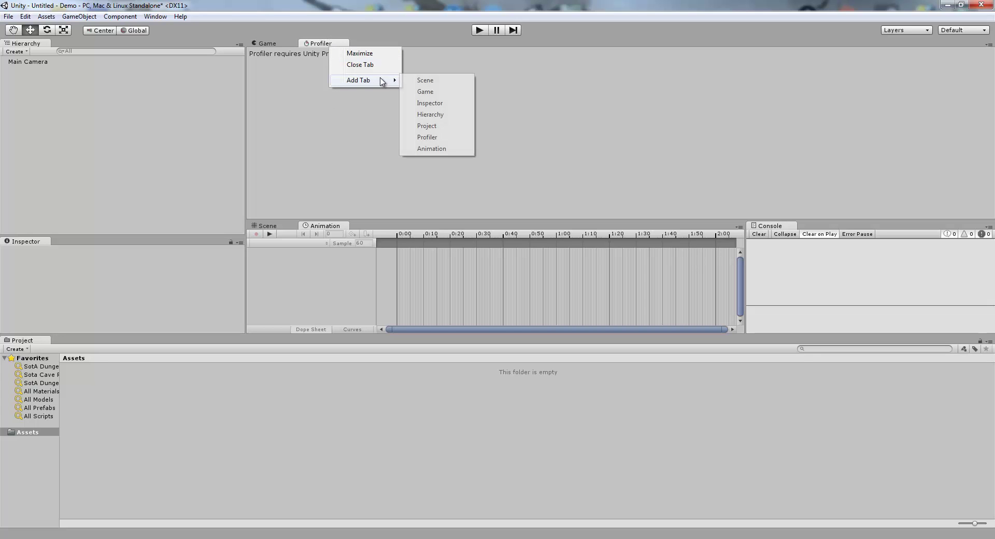
click(442, 91)
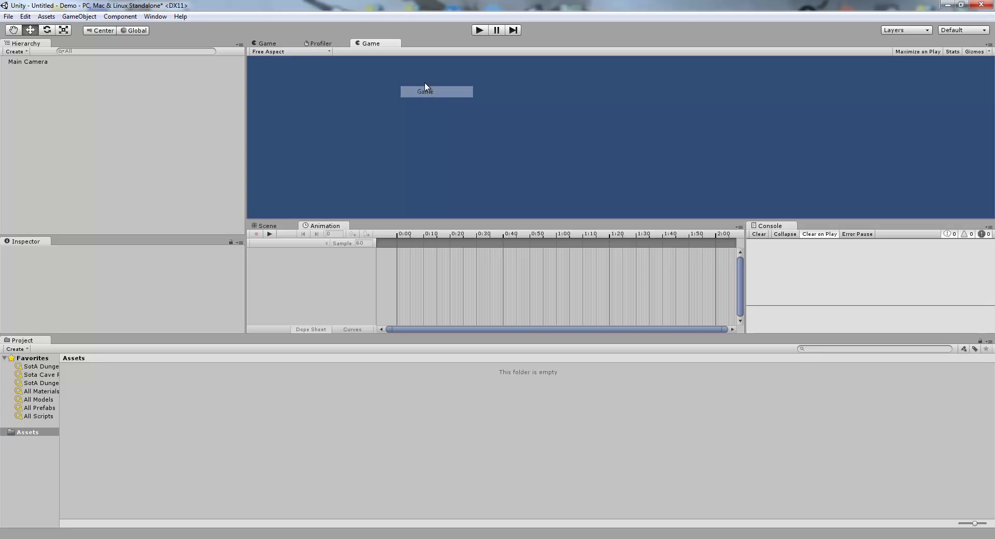
right_click(19, 44)
mouse_move(73, 77)
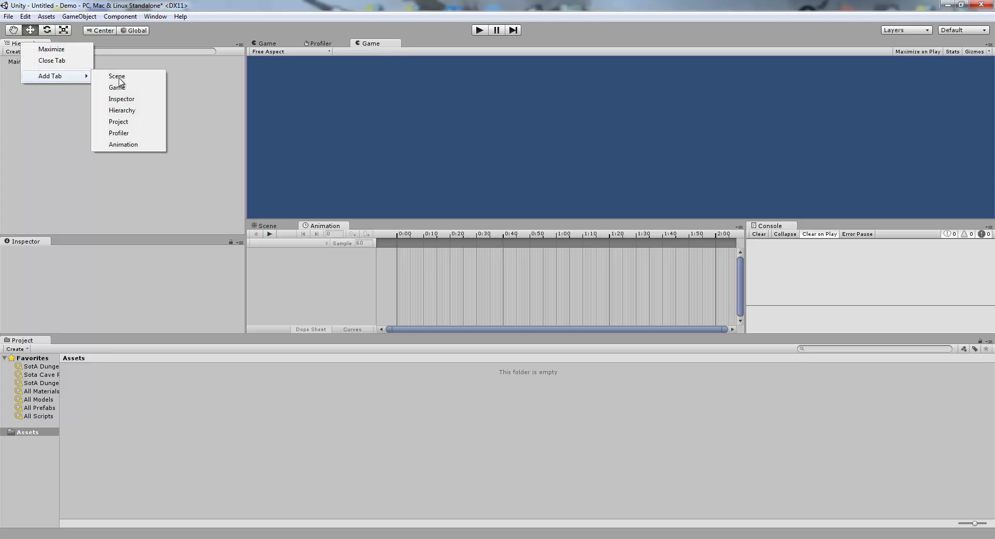
click(122, 78)
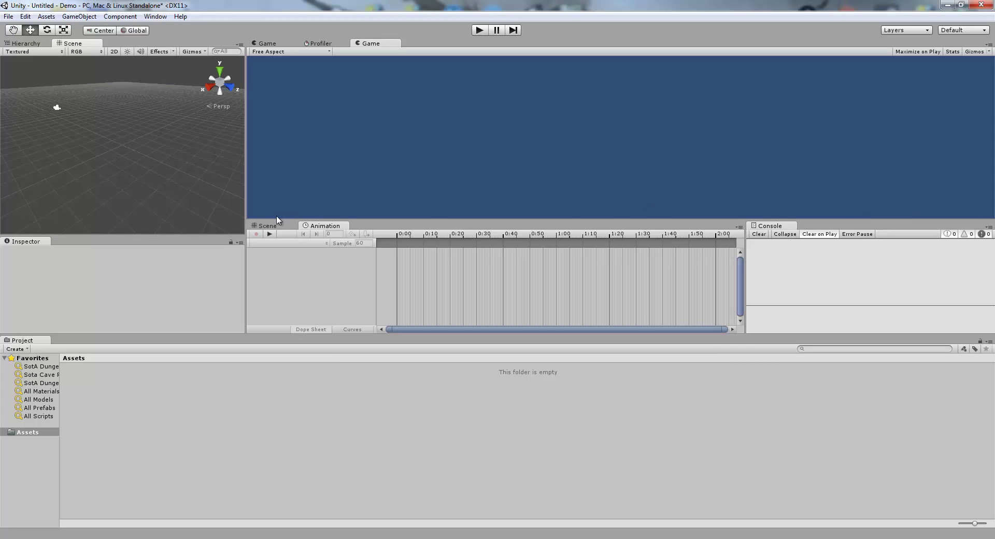
Step: Orbit the two Scene views independently and dock the second Game view between the Scene view and the Console
click(268, 225)
alt+drag(344, 288, 332, 272)
alt+drag(50, 161, 773, 180)
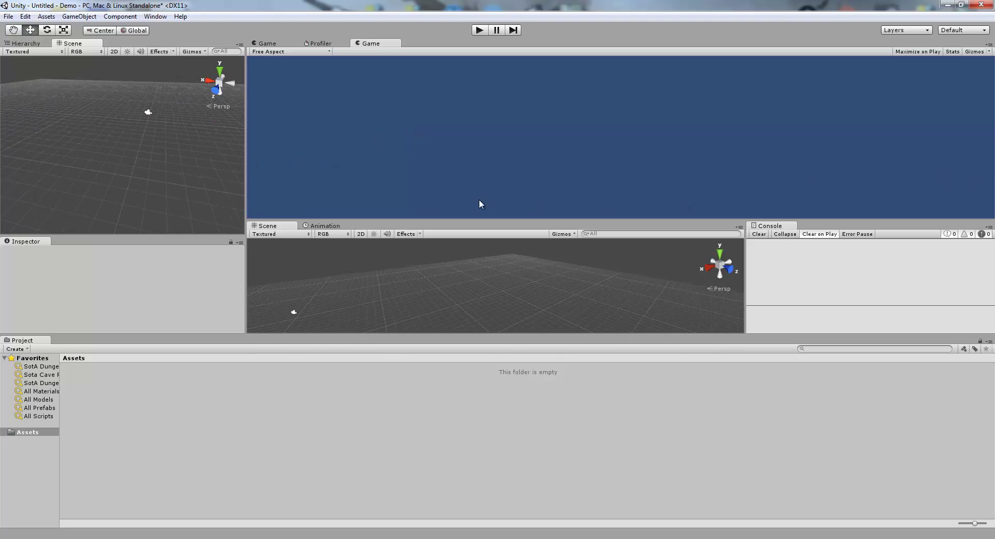
alt+drag(307, 275, 106, 304)
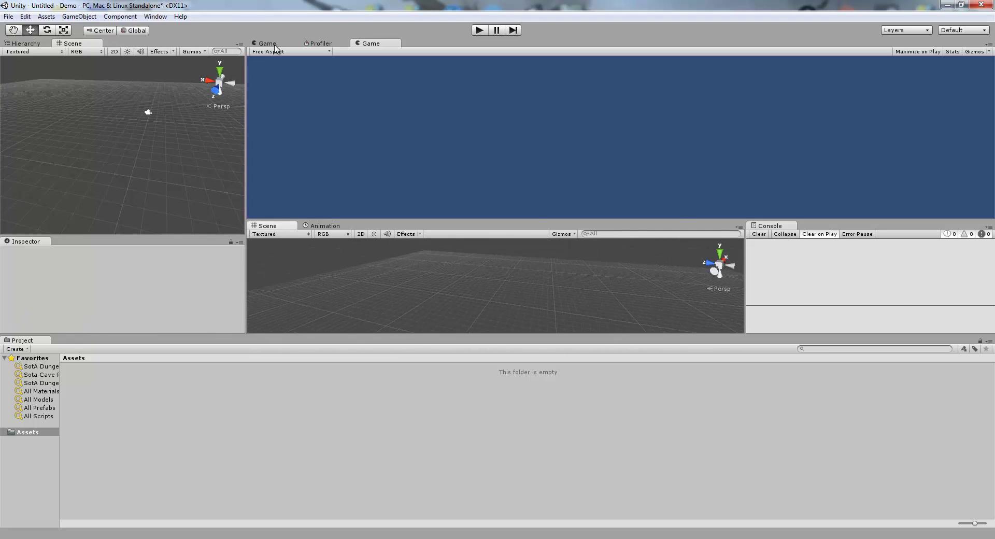
drag(371, 43, 608, 284)
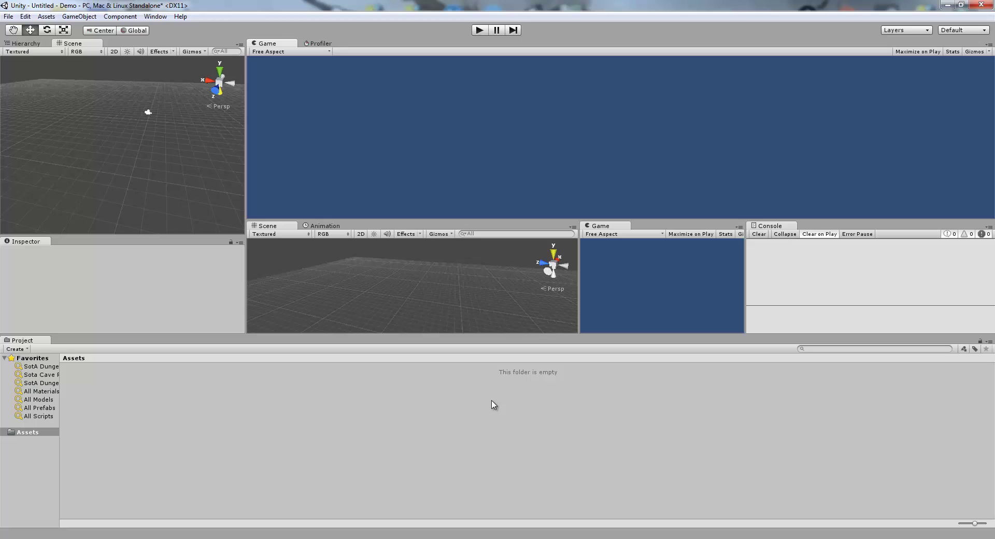
Step: Try the 2 by 3 and 4 Split editor layouts and return to the Default layout
click(980, 31)
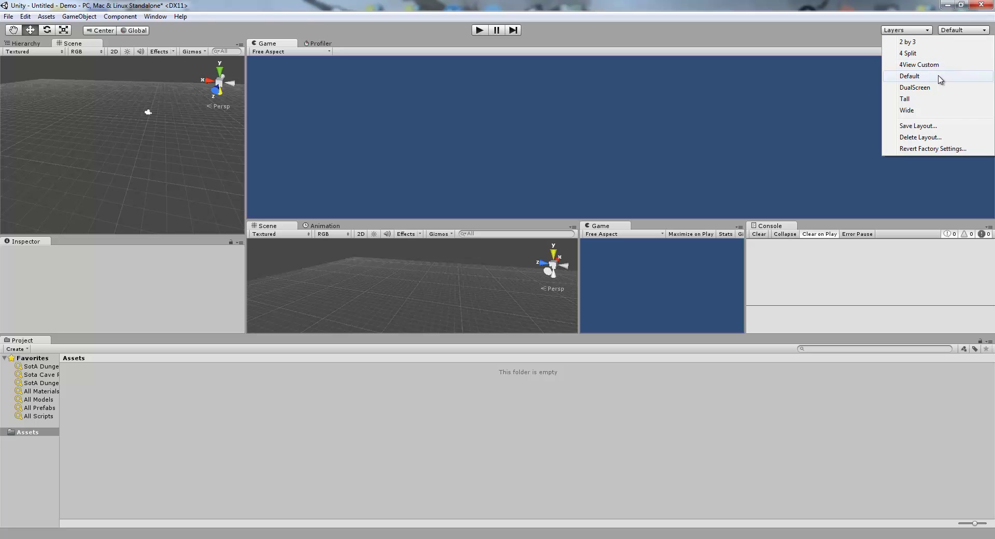
click(914, 43)
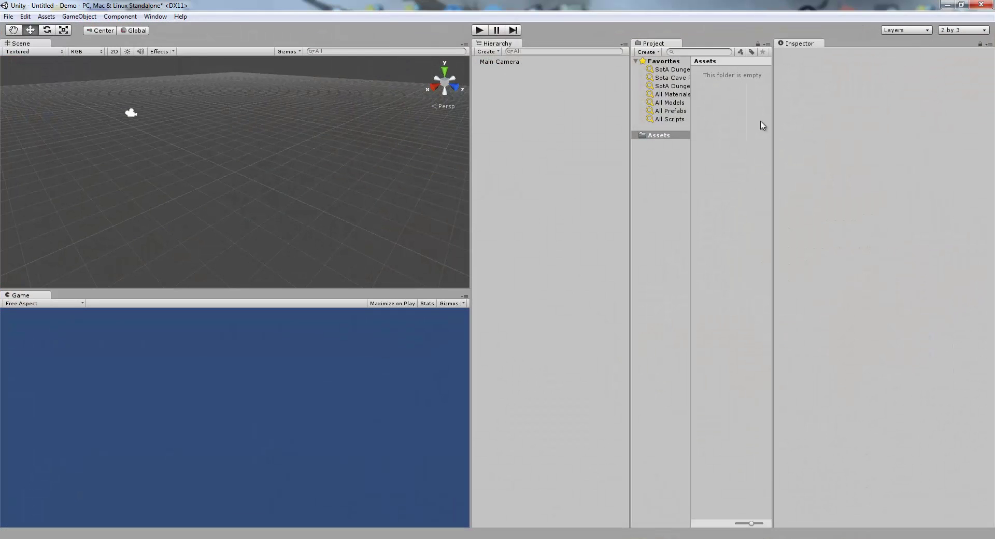
click(963, 30)
click(955, 54)
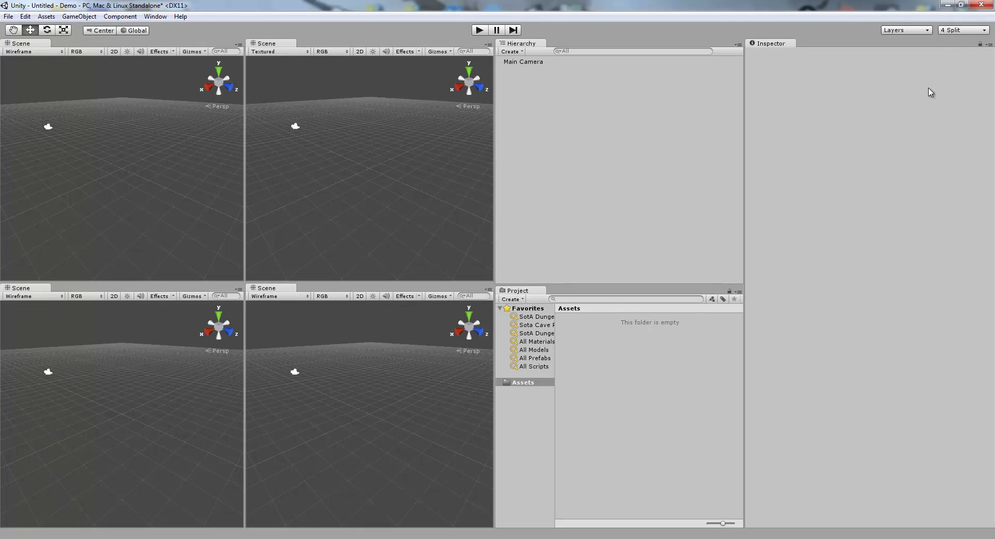
click(964, 32)
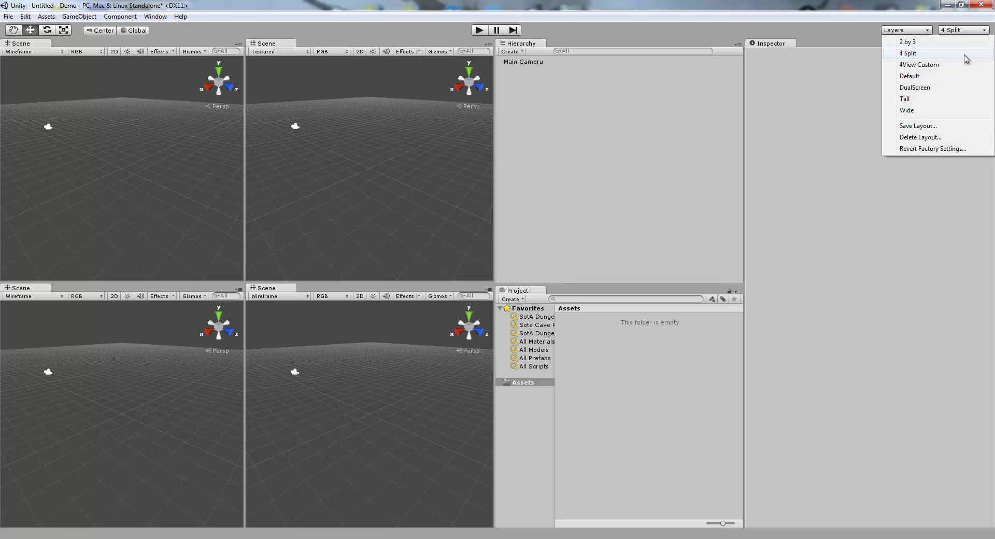
click(965, 77)
Step: Try the 4View Custom editor layout and change to the Tall layout
click(958, 32)
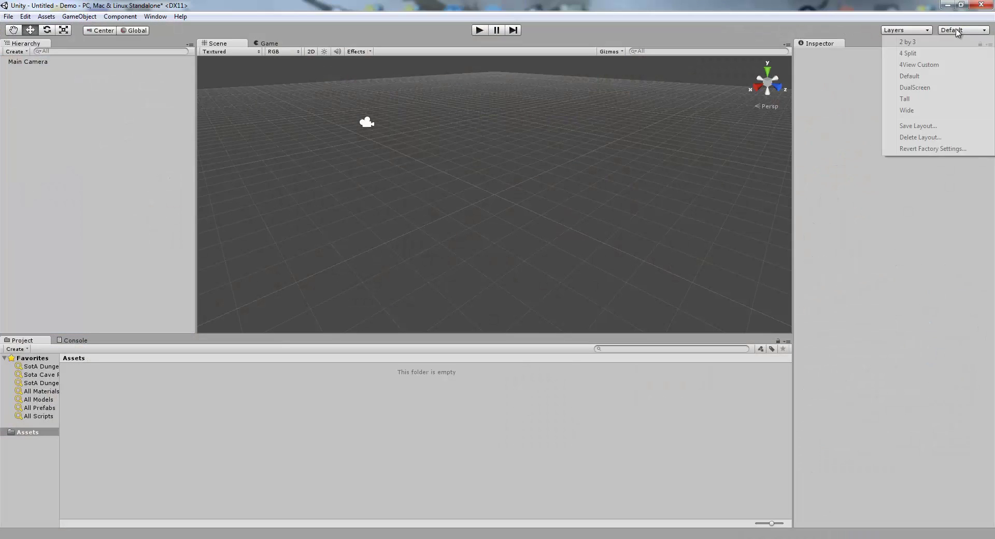
click(954, 64)
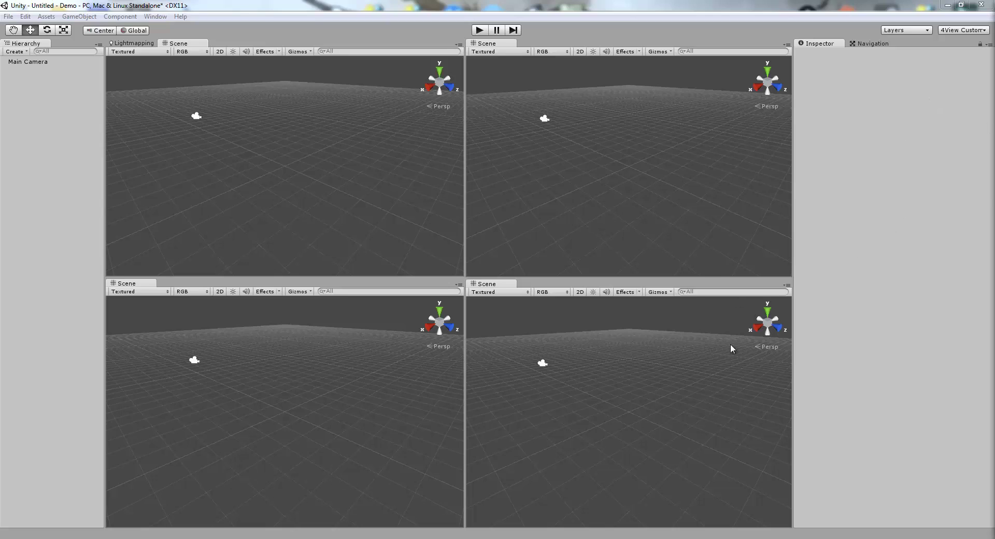
click(962, 30)
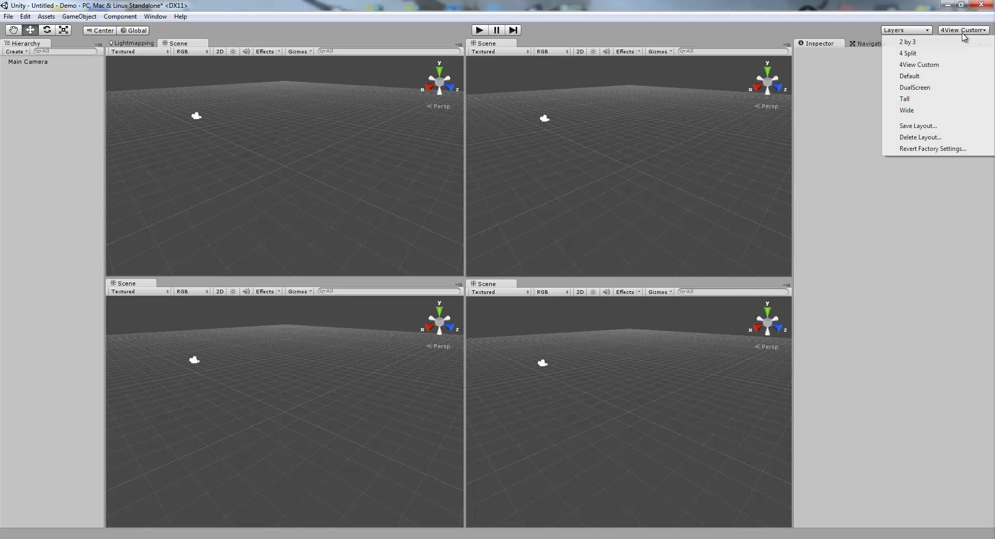
click(932, 98)
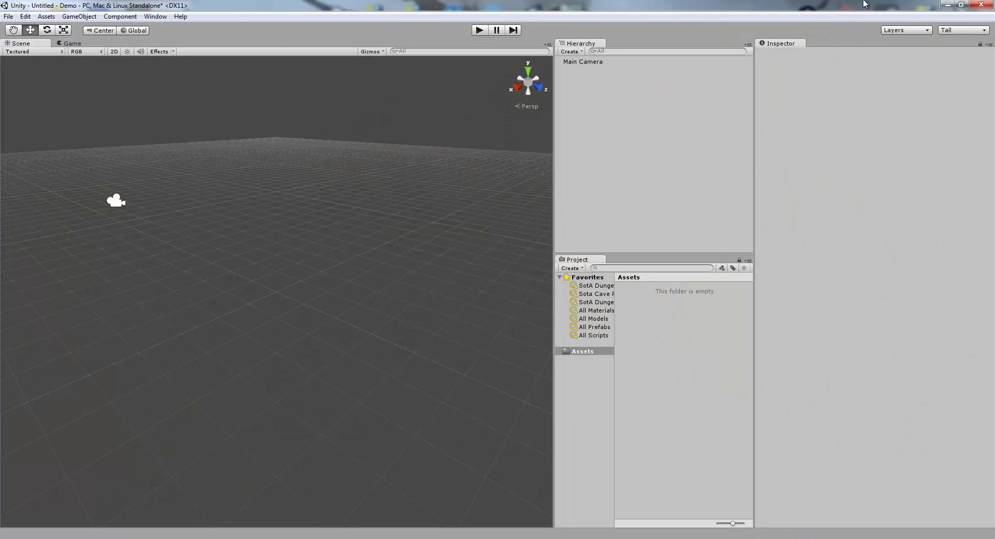
Step: Switch the editor to the Wide layout and dock the Game view beneath the Inspector
click(971, 30)
click(956, 111)
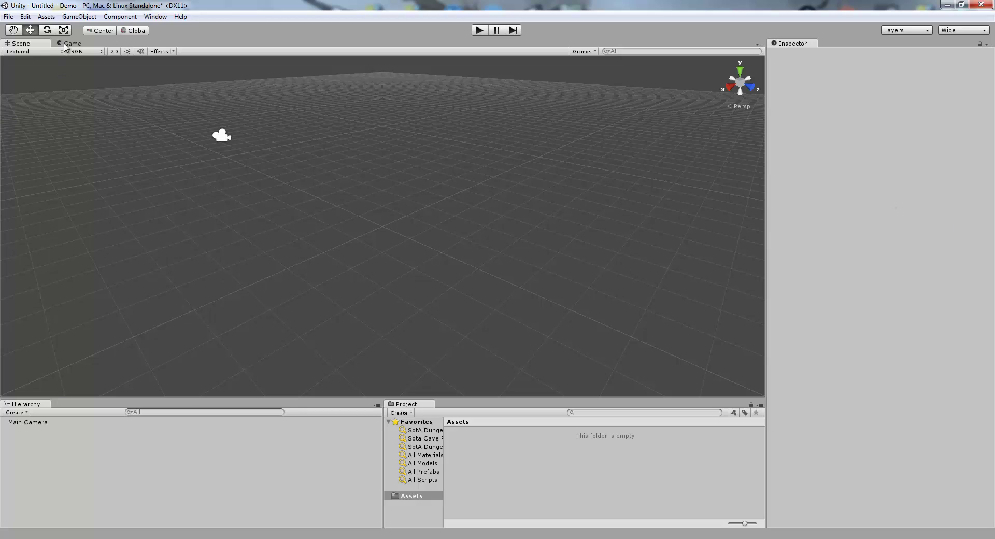
drag(60, 45, 868, 491)
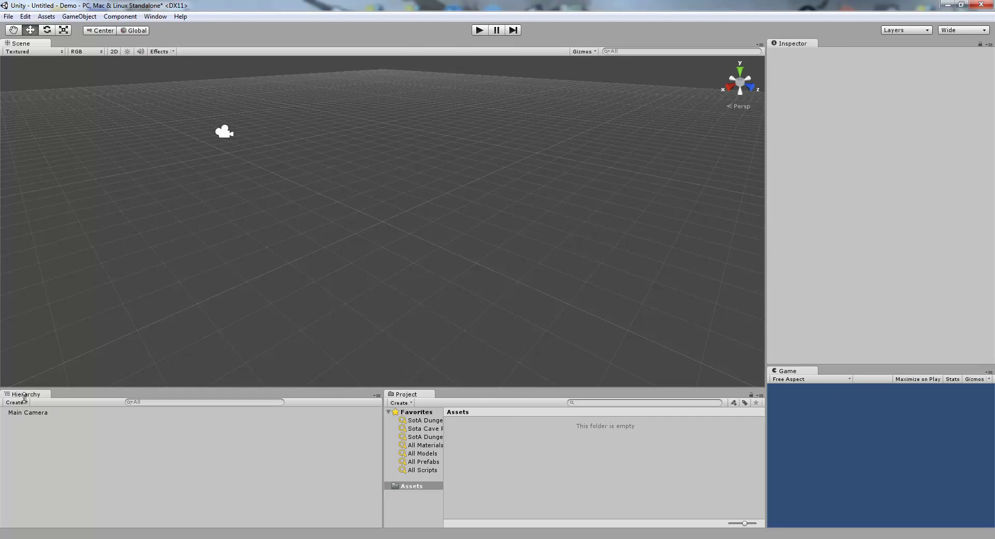
Step: Open the Console window and dock it between the Inspector and the Game view
click(155, 17)
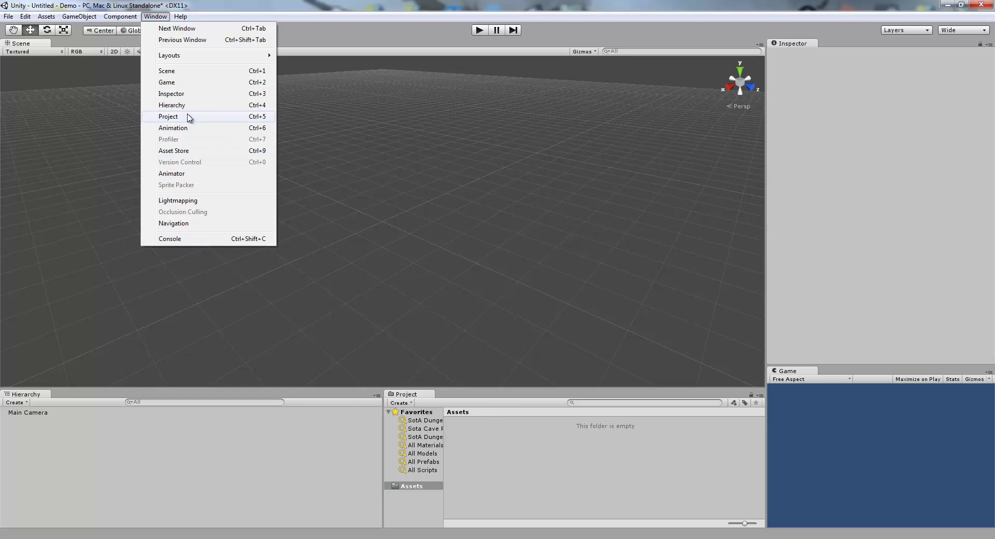
click(188, 238)
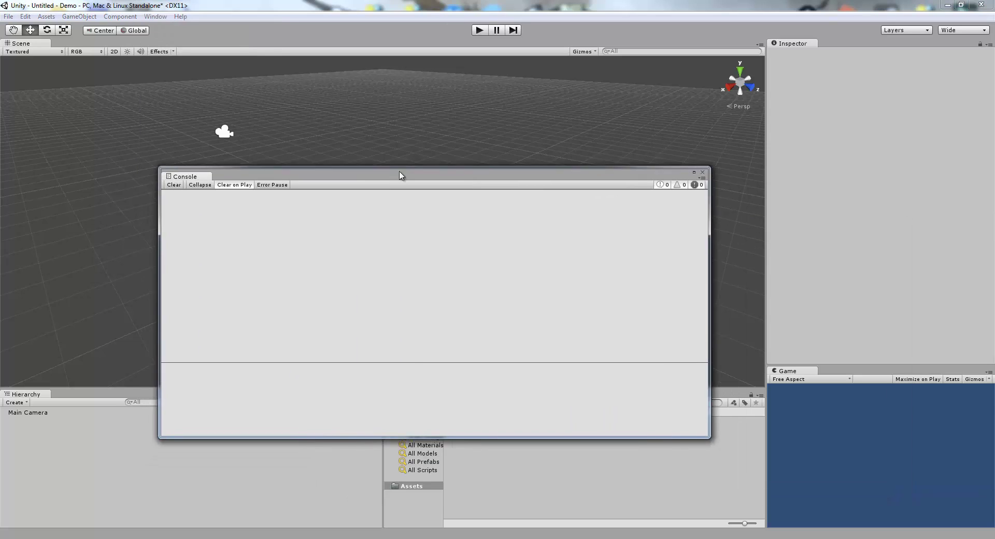
drag(240, 196, 915, 290)
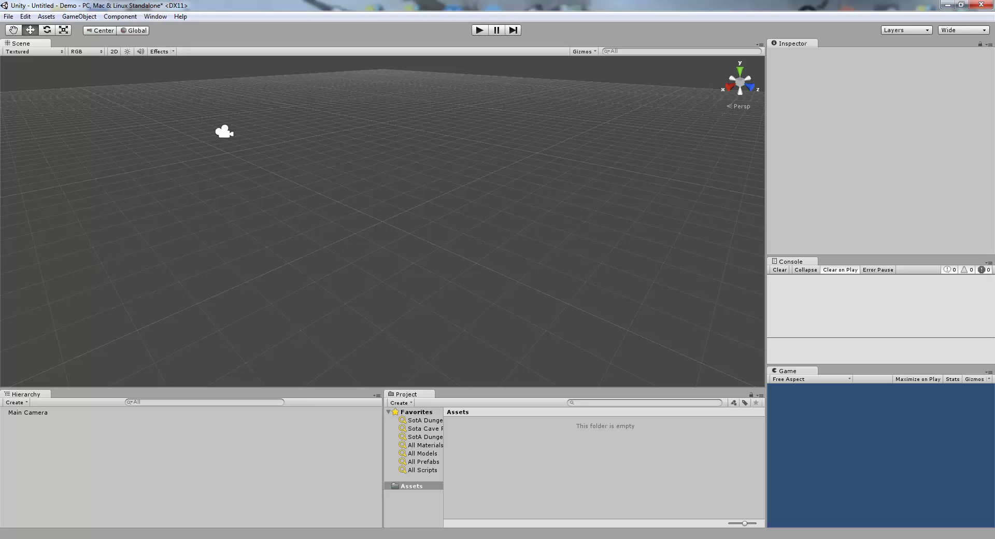
Step: Save the current window arrangement as a new layout named Meep
click(955, 31)
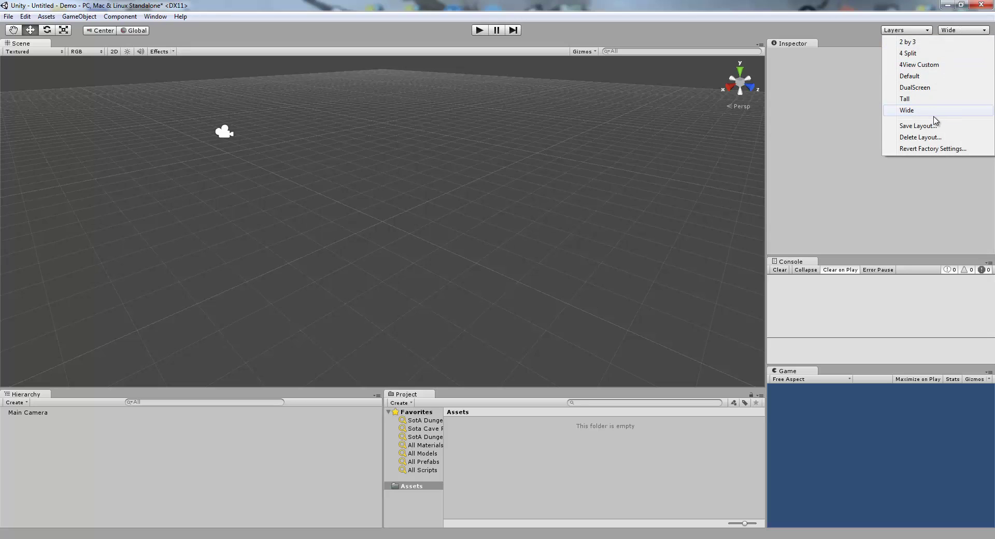
click(916, 126)
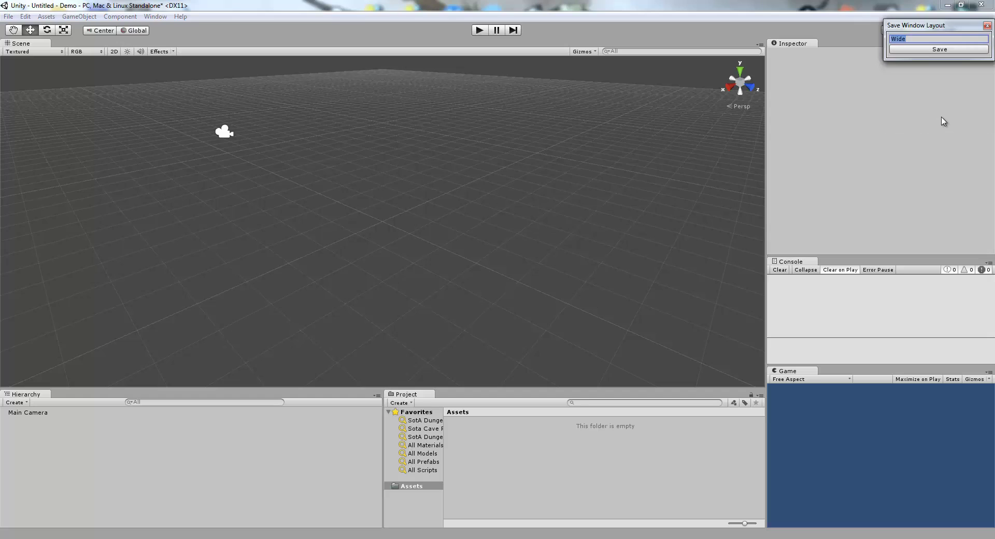
text(Meep)
key(Return)
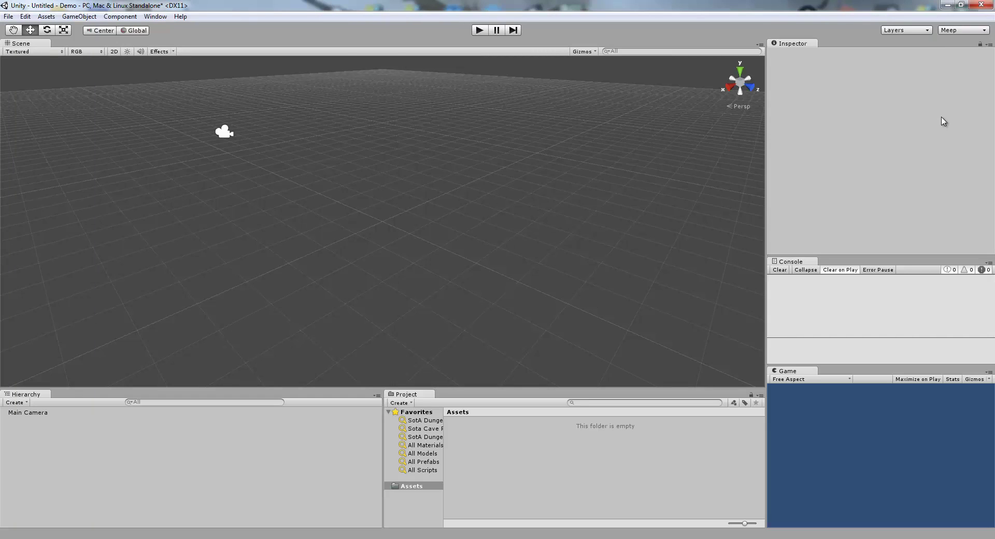
Step: Switch to the Default layout and back to the saved Meep layout
click(956, 33)
click(960, 77)
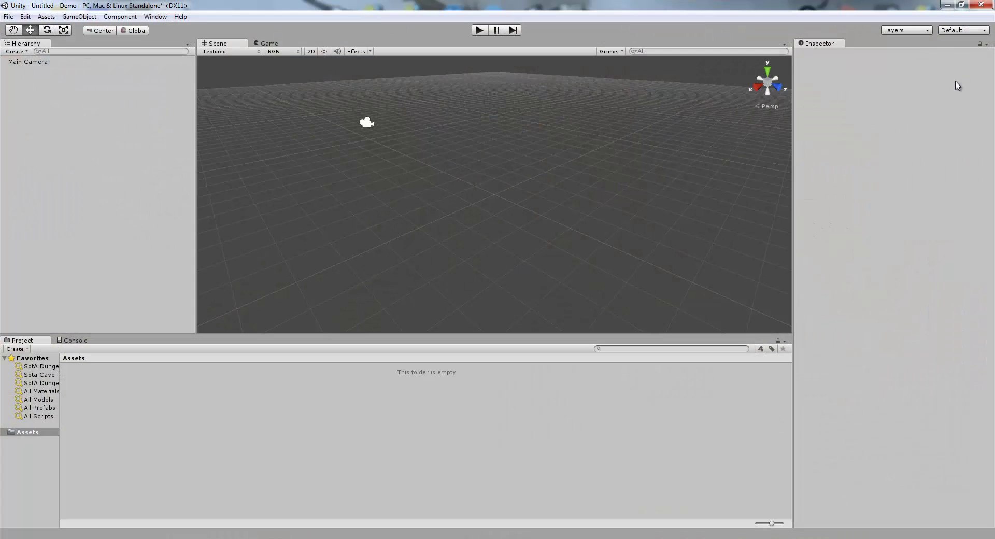
click(953, 34)
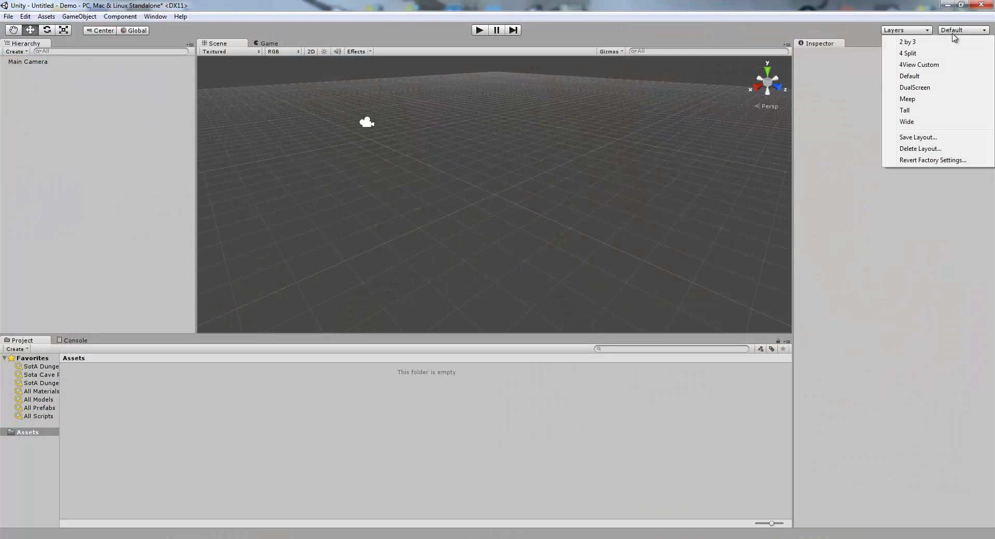
click(946, 99)
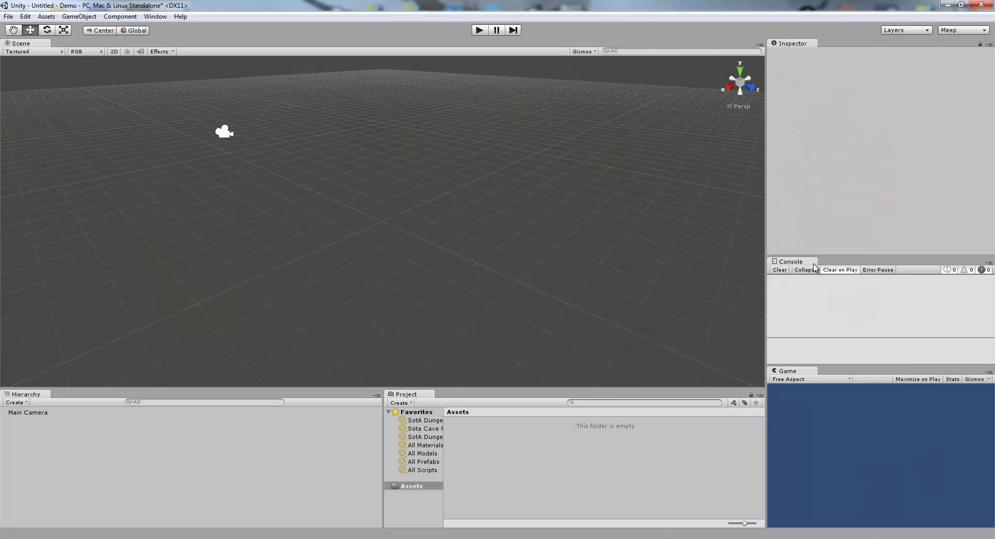
Step: Delete the saved Meep layout and look over the remaining layout options, including Revert Factory Settings
click(959, 33)
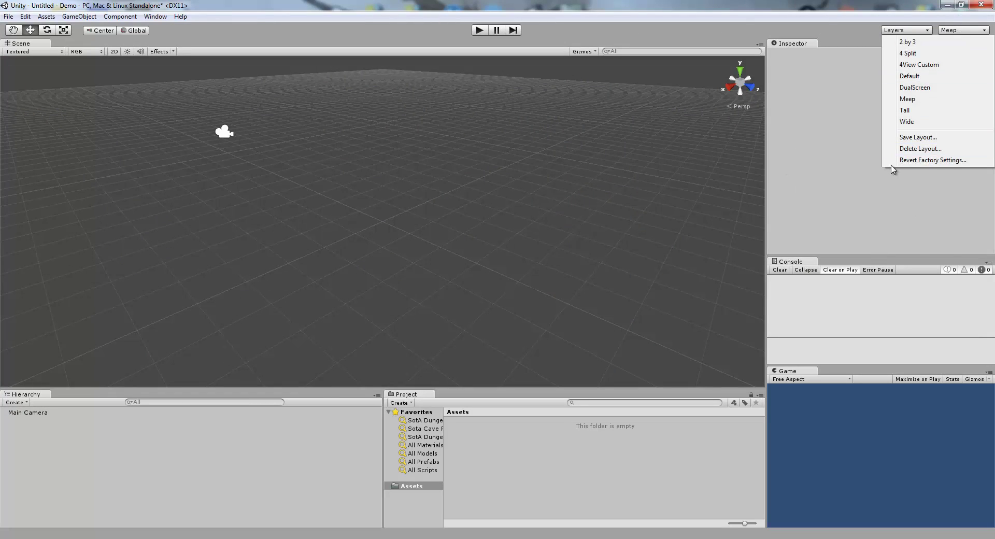
click(914, 149)
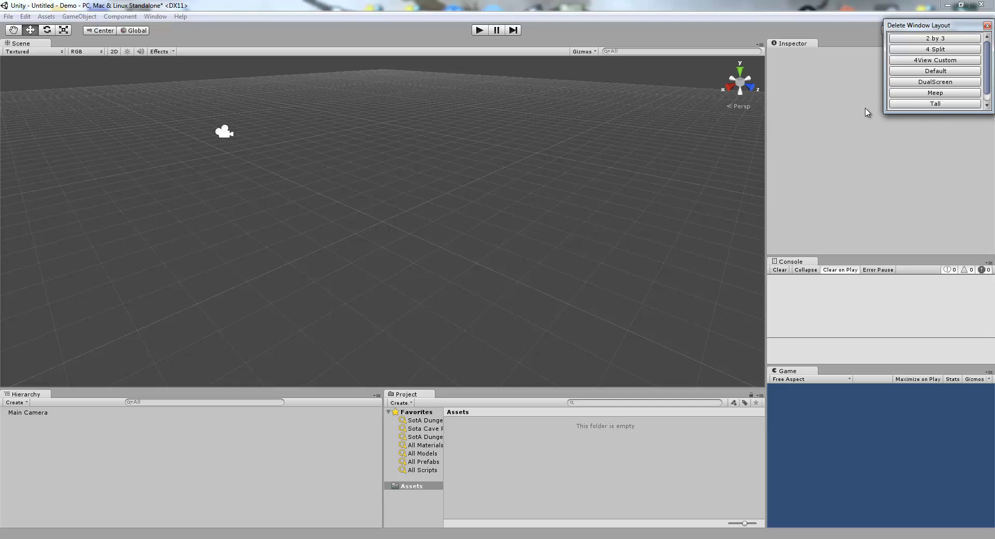
click(970, 94)
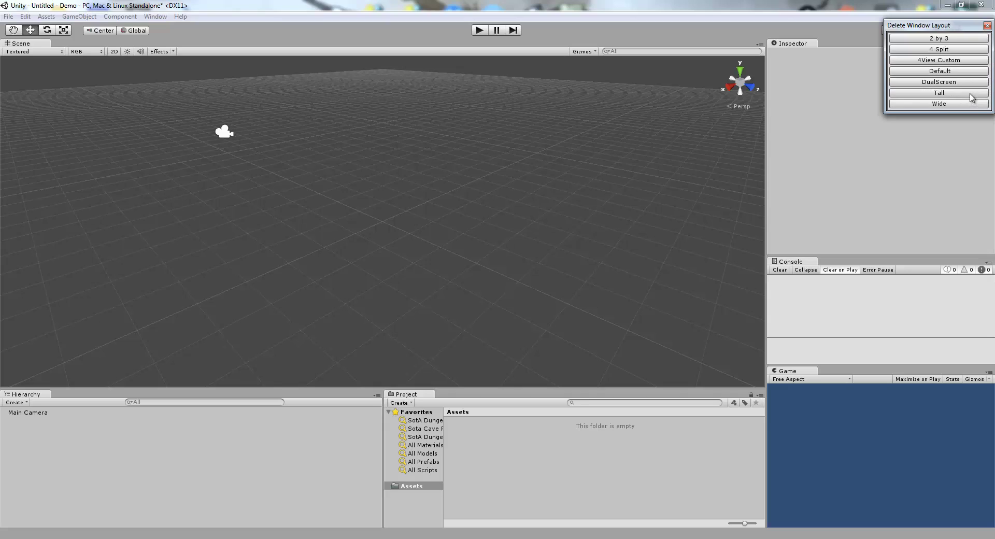
click(987, 25)
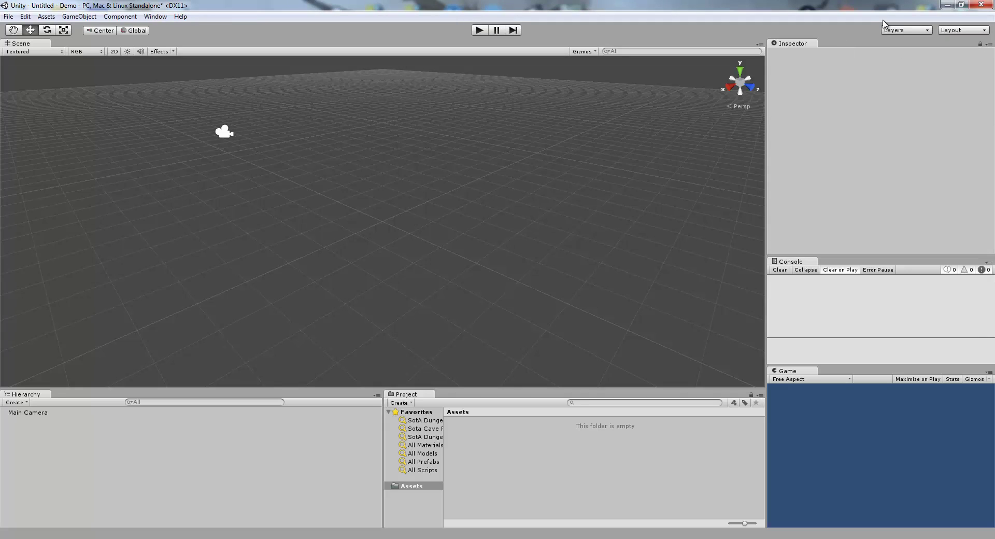
click(960, 33)
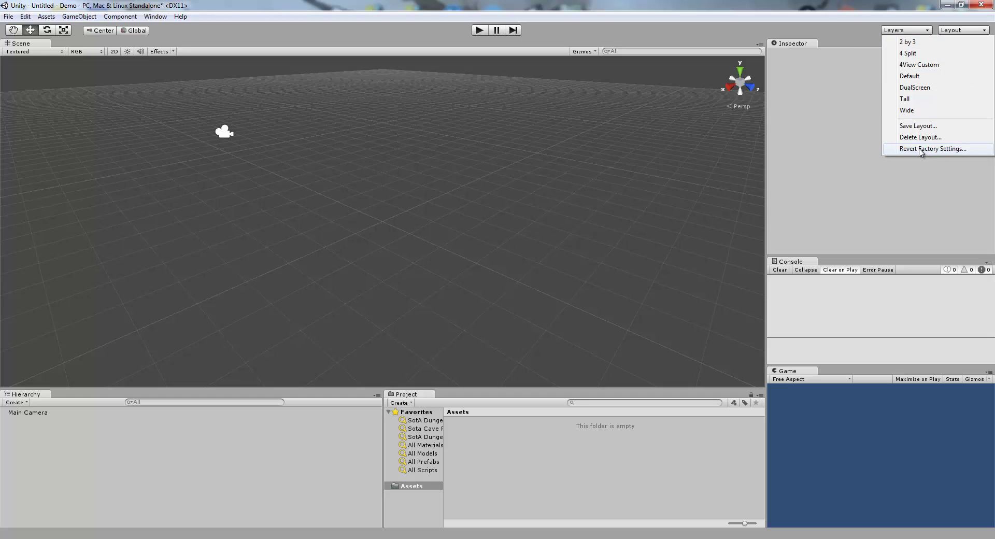
click(884, 200)
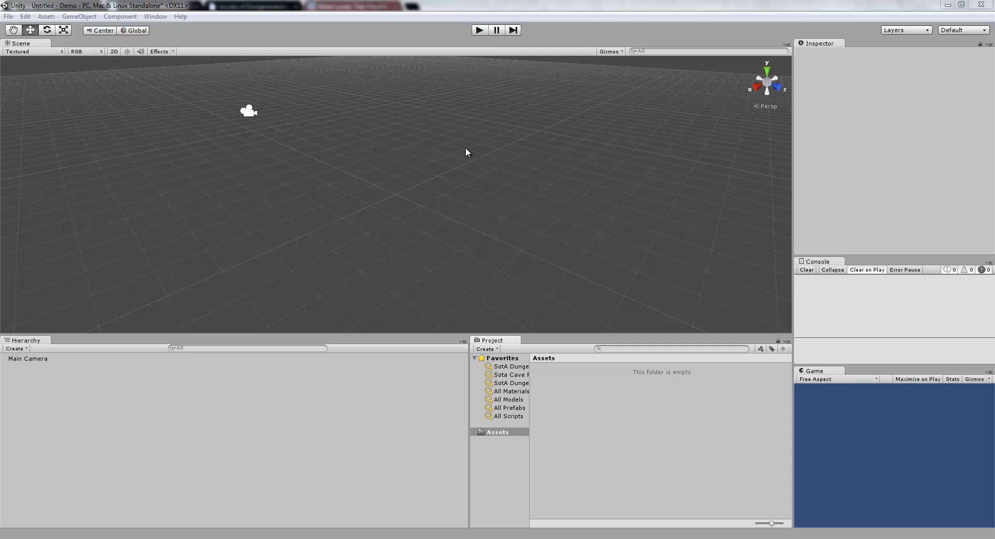
Step: Try the DualScreen layout, moving its floating window off the main screen, and switch to the Wide layout
click(958, 30)
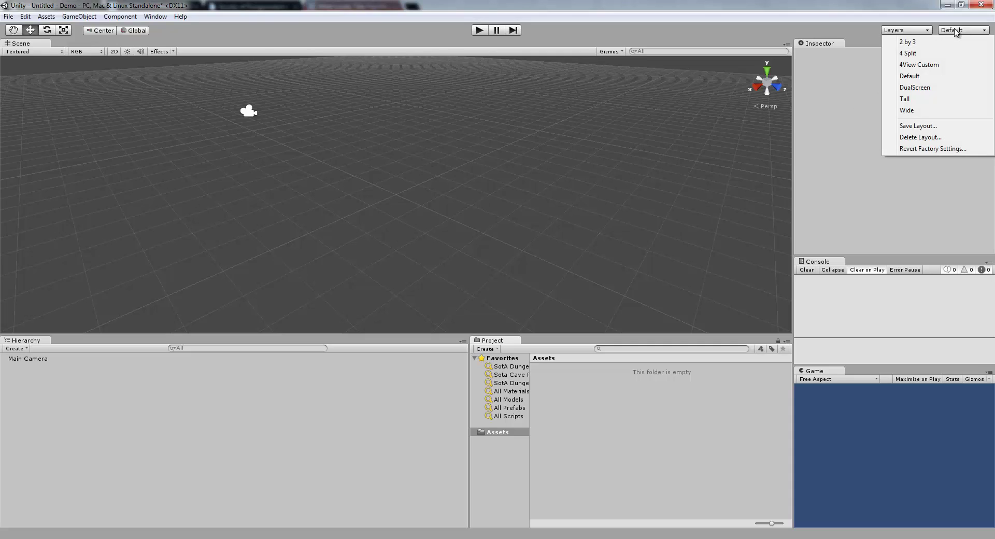
click(926, 88)
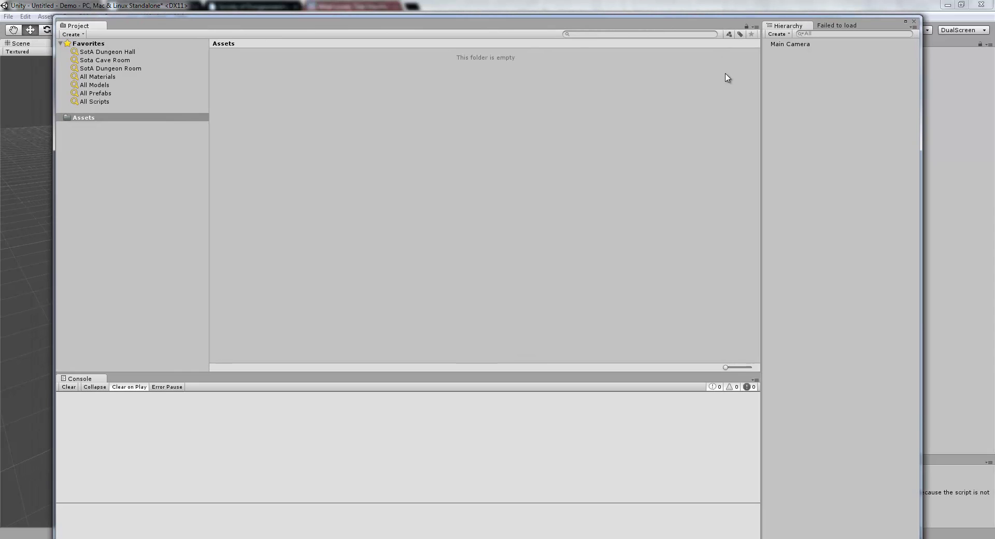
drag(273, 22, 994, 26)
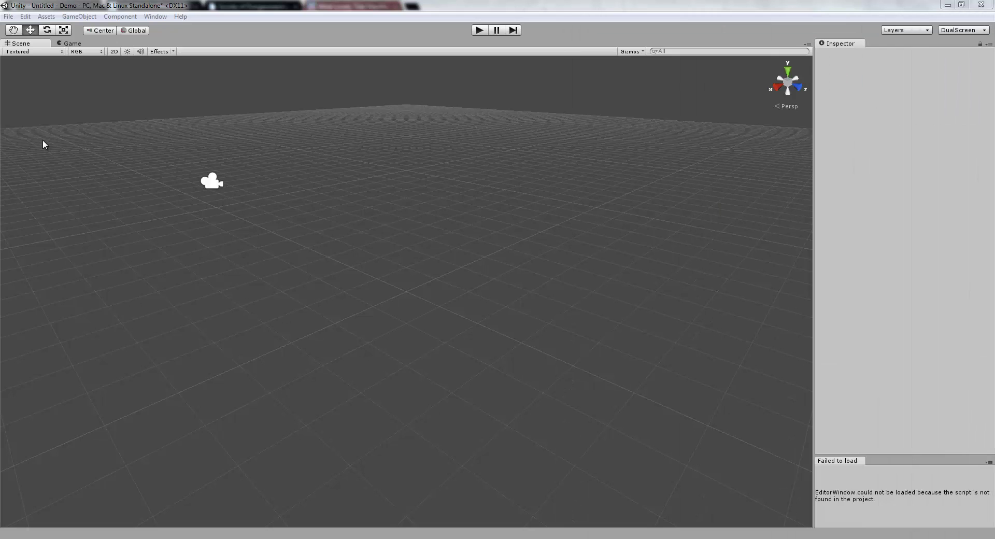
right_drag(329, 276, 396, 267)
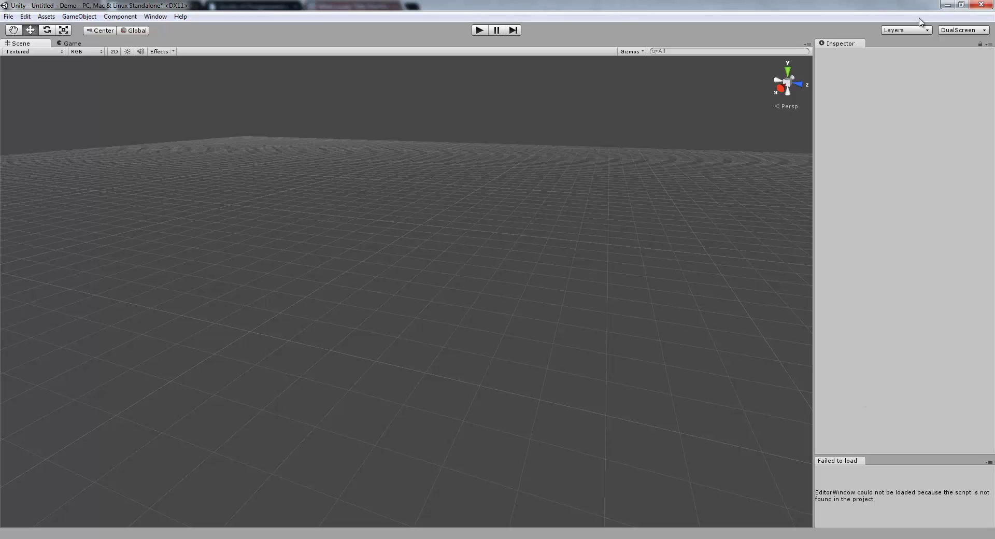
click(951, 31)
click(944, 111)
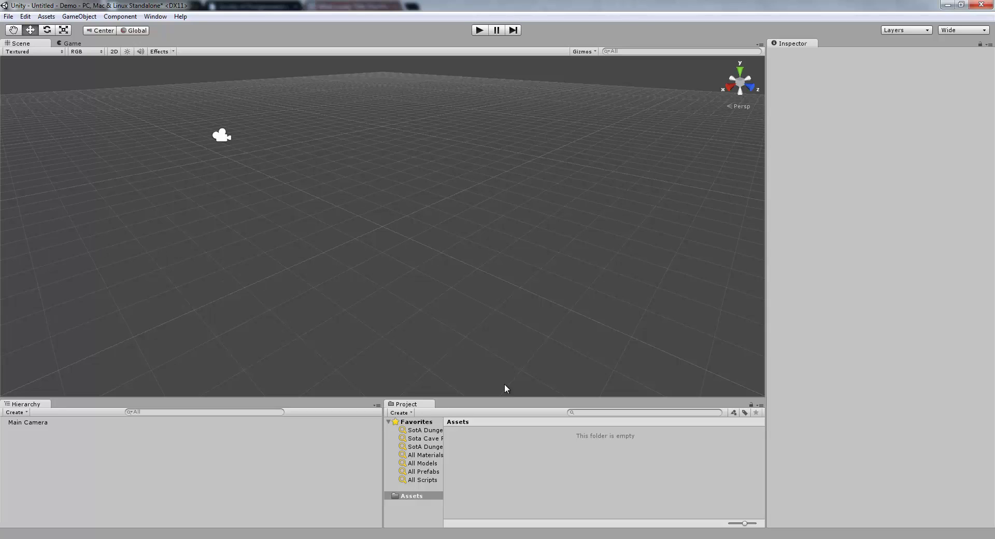
Step: Look through the help and view-tab options and open the Asset Store window
click(155, 17)
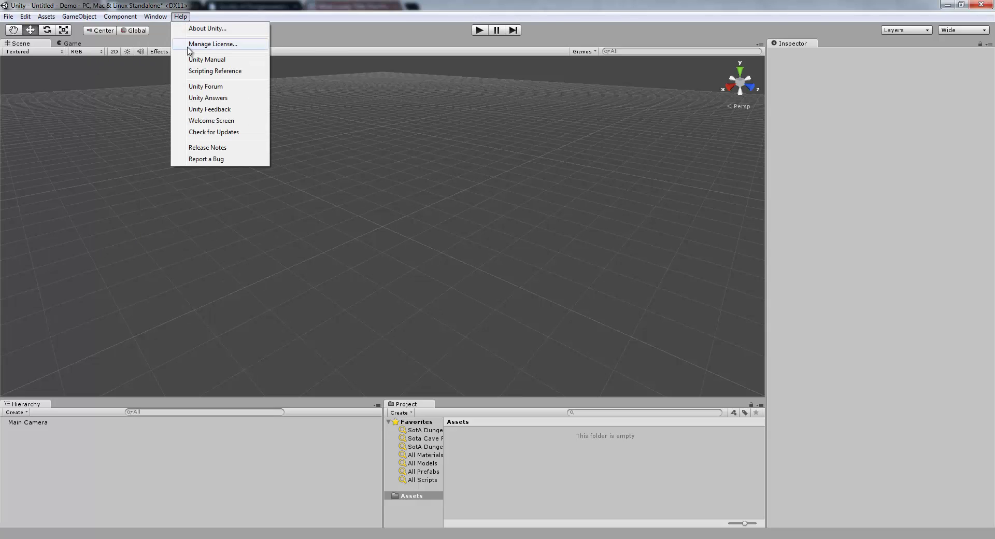
click(379, 32)
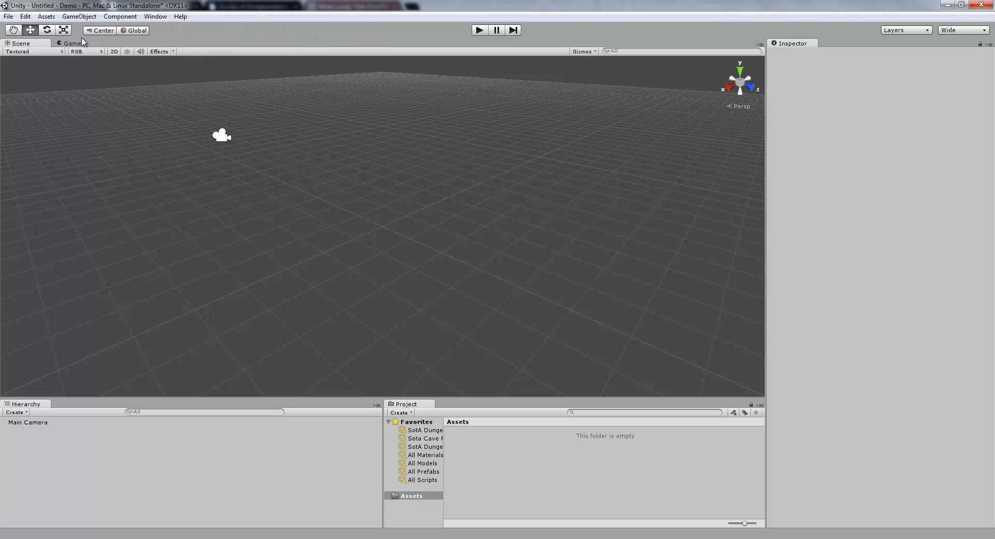
right_click(65, 45)
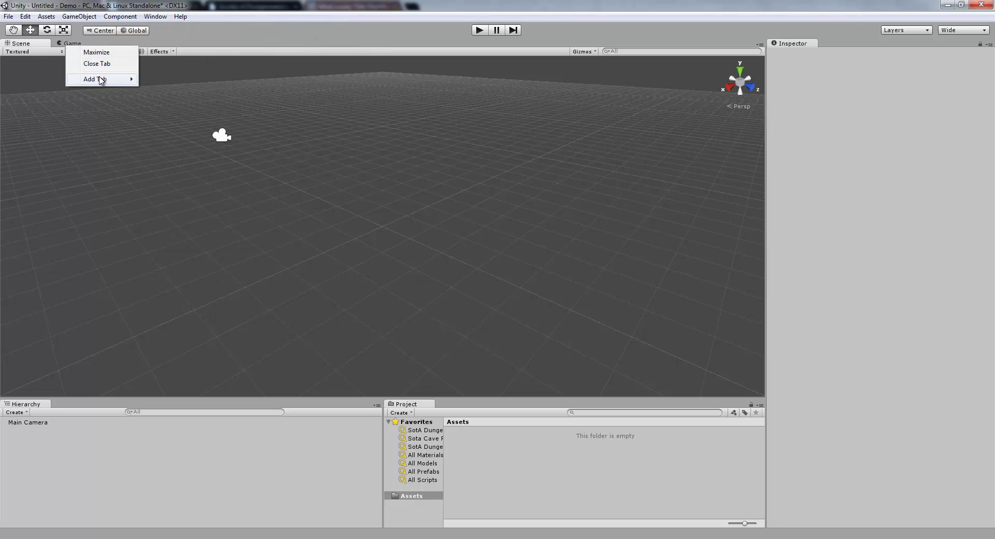
mouse_move(101, 81)
click(156, 16)
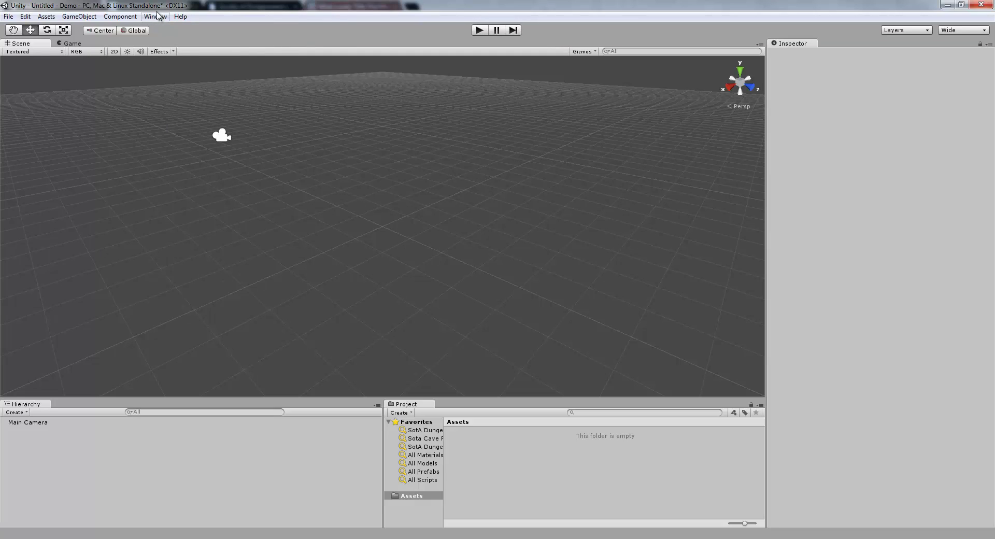
click(156, 16)
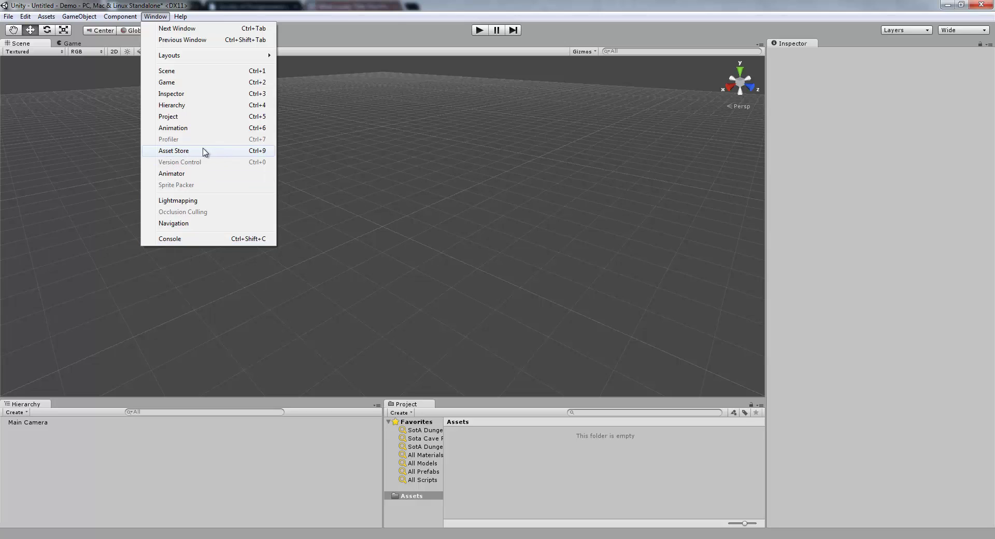
click(179, 151)
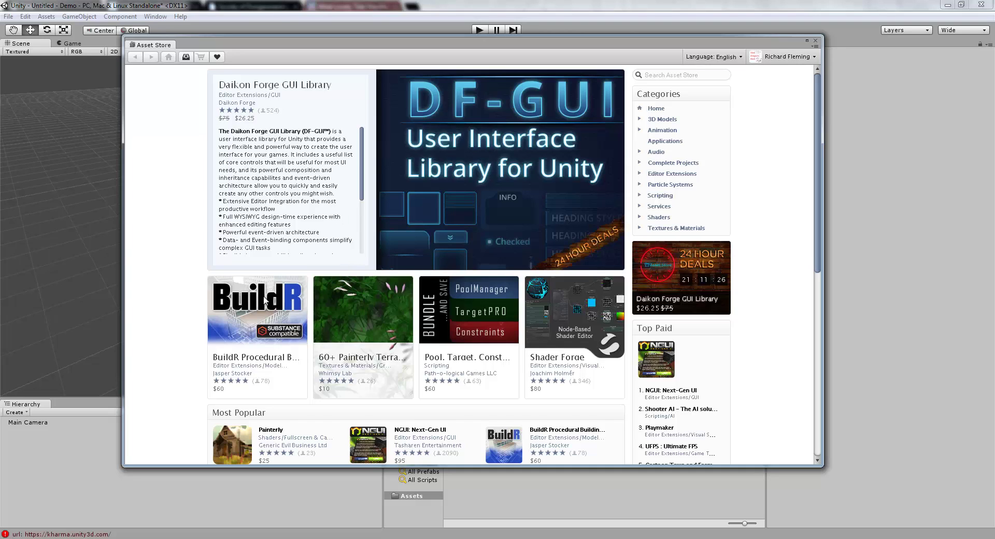
Step: Examine the Shader Forge page in the Asset Store, including its package contents and recommended assets
click(571, 302)
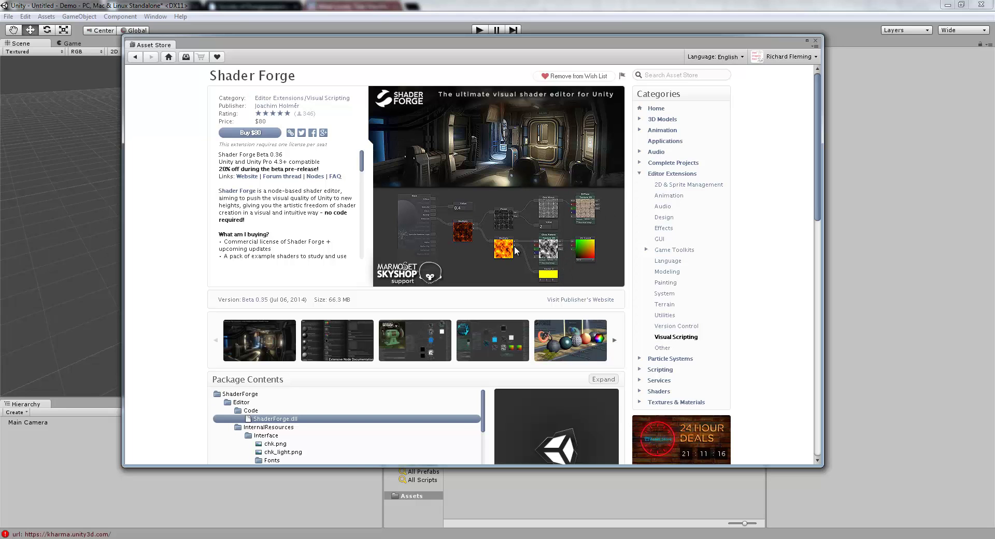
scroll(467, 264, down, 5)
scroll(460, 267, up, 6)
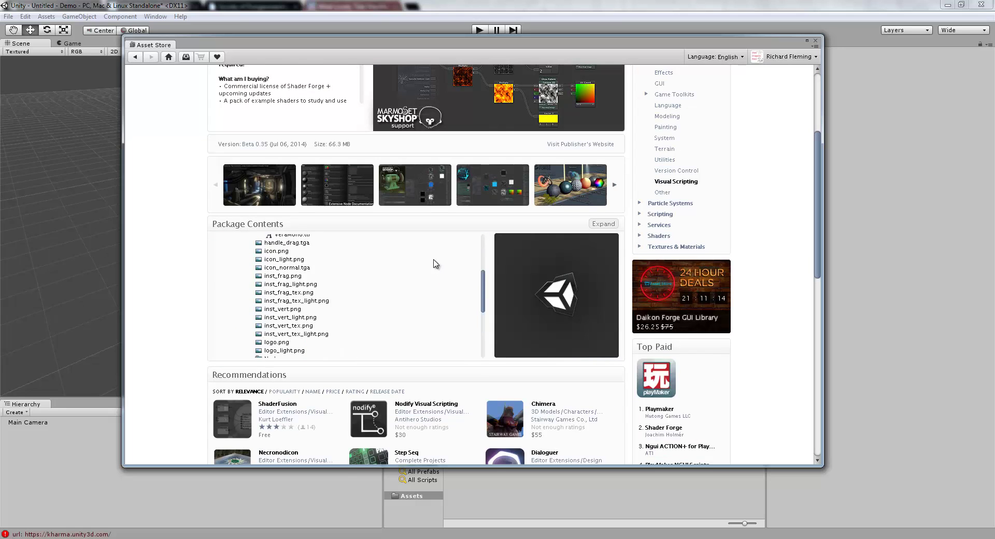
scroll(761, 318, down, 4)
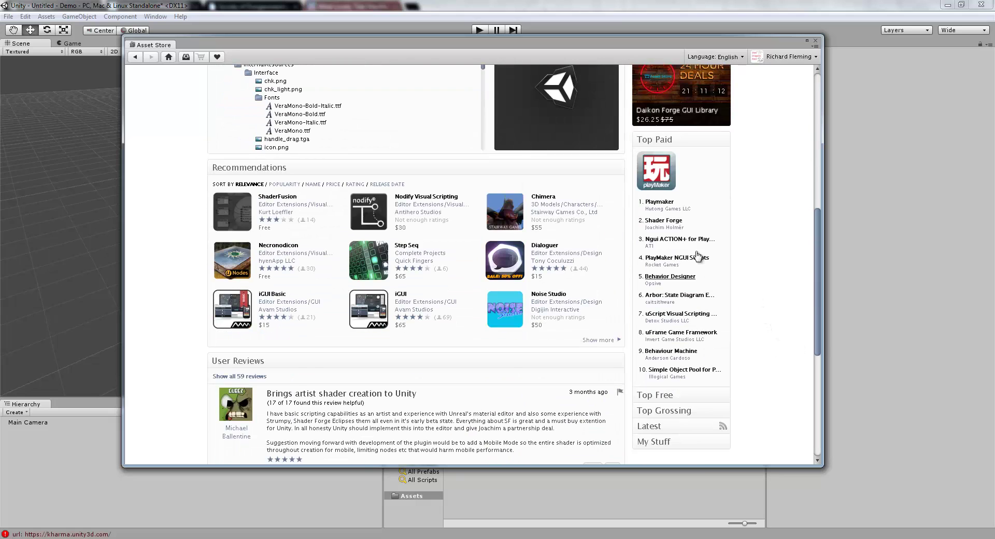
scroll(699, 258, down, 1)
Step: Examine the uScript Visual Scripting Tool page, enlarging its first screenshot and checking the package contents and recommendations
click(677, 315)
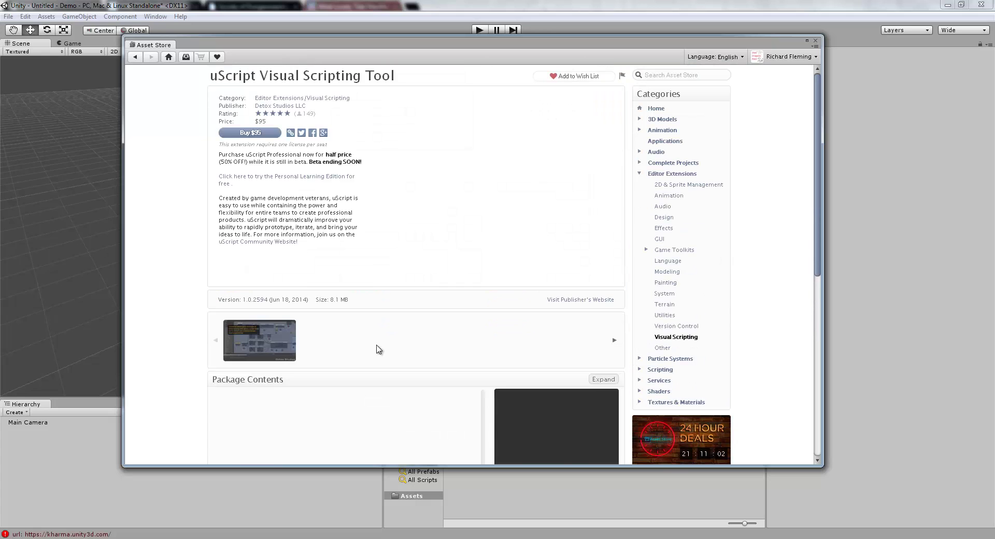
click(277, 344)
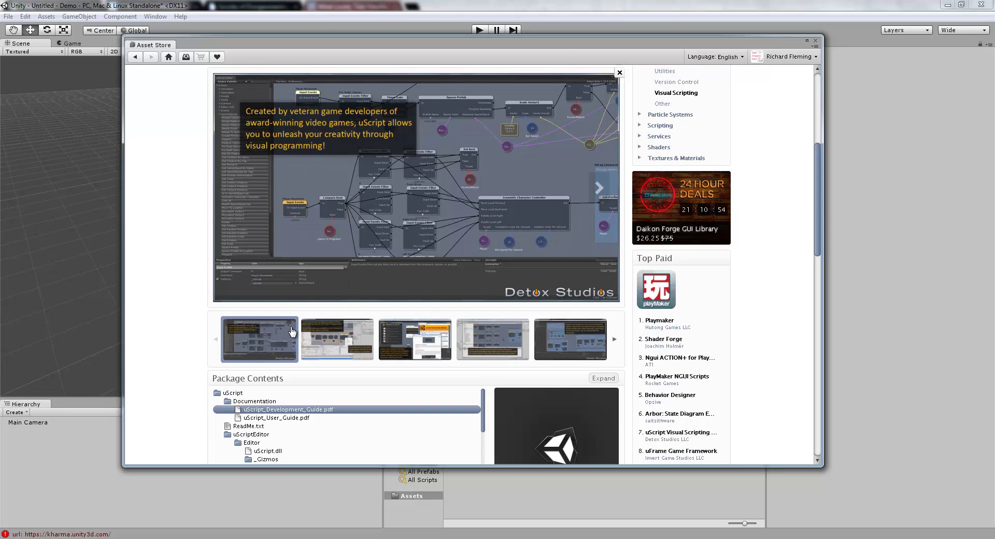
scroll(750, 316, down, 4)
scroll(751, 317, down, 2)
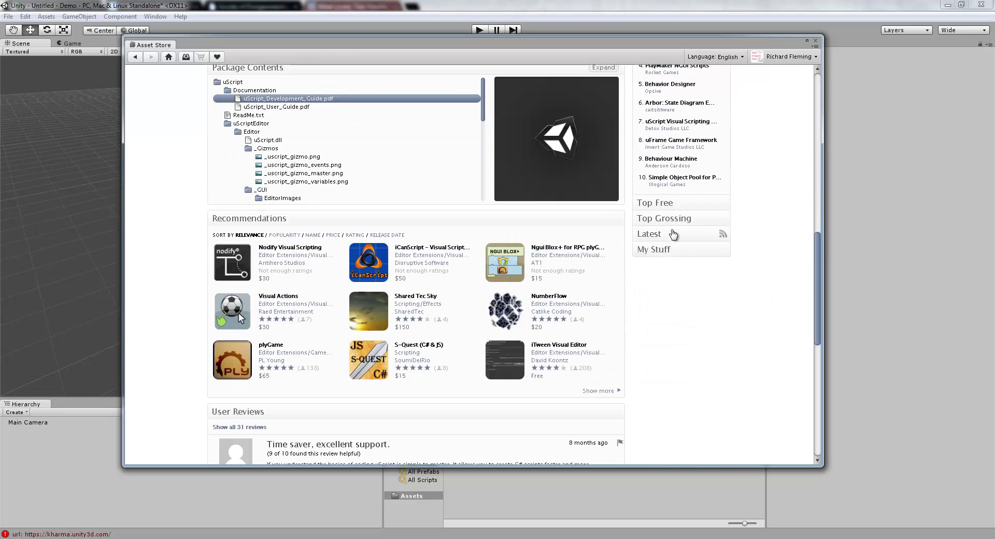
Step: Show the Top Free asset ranking and return to the Asset Store home page
click(676, 205)
scroll(762, 285, up, 4)
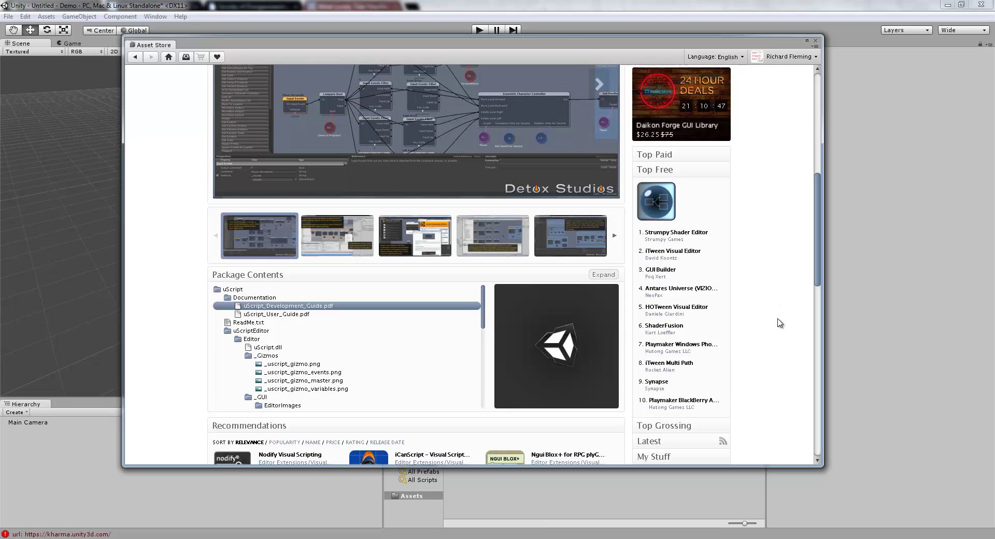
scroll(776, 334, up, 7)
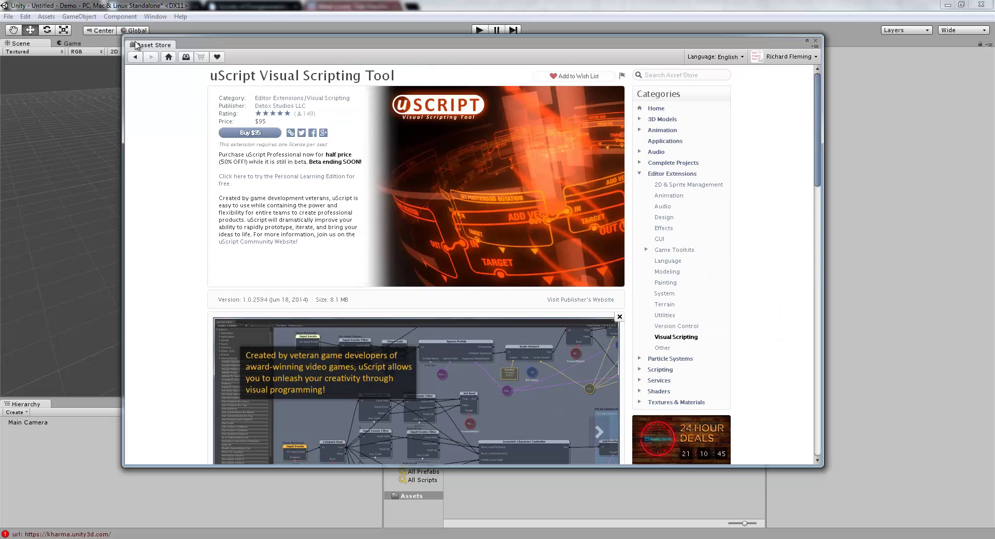
click(169, 57)
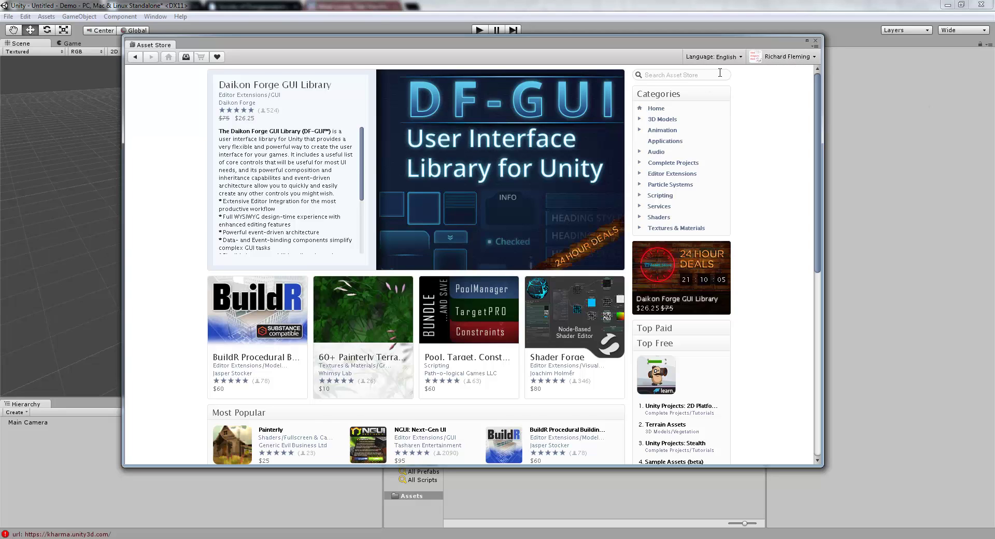
Step: Search the Asset Store for "Sample Assets" and examine the Sample Assets (beta) page, including its package contents
click(702, 71)
text(Sample Assets)
key(Return)
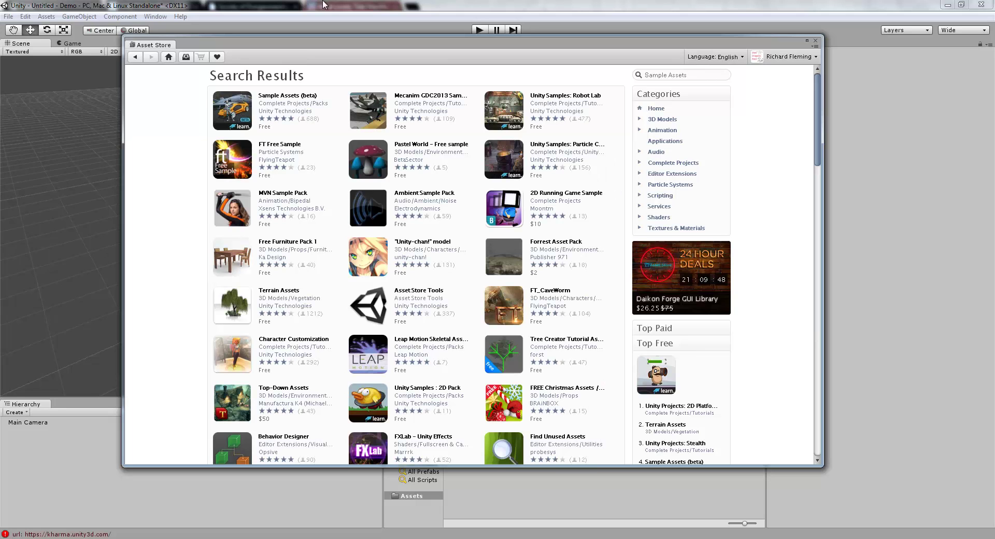
click(279, 96)
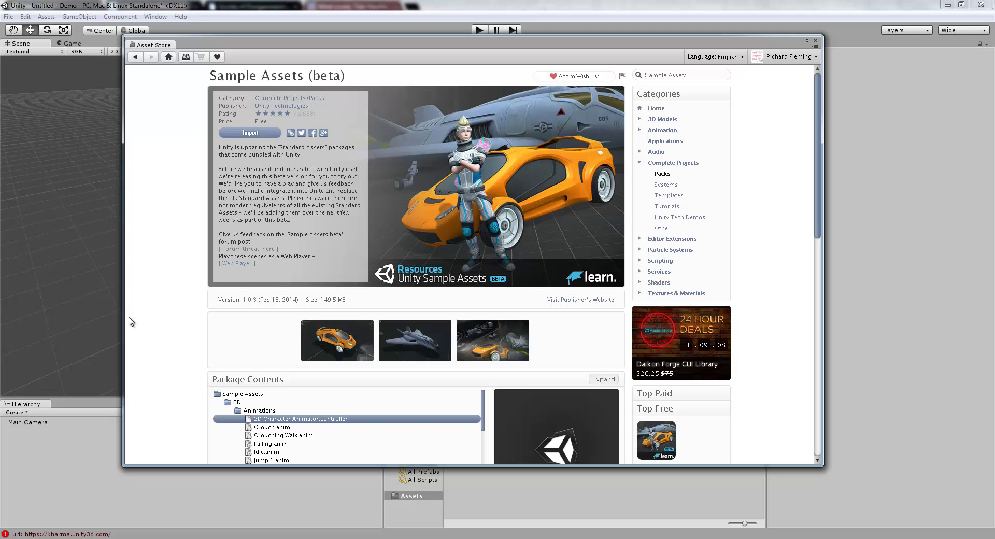
scroll(757, 251, down, 3)
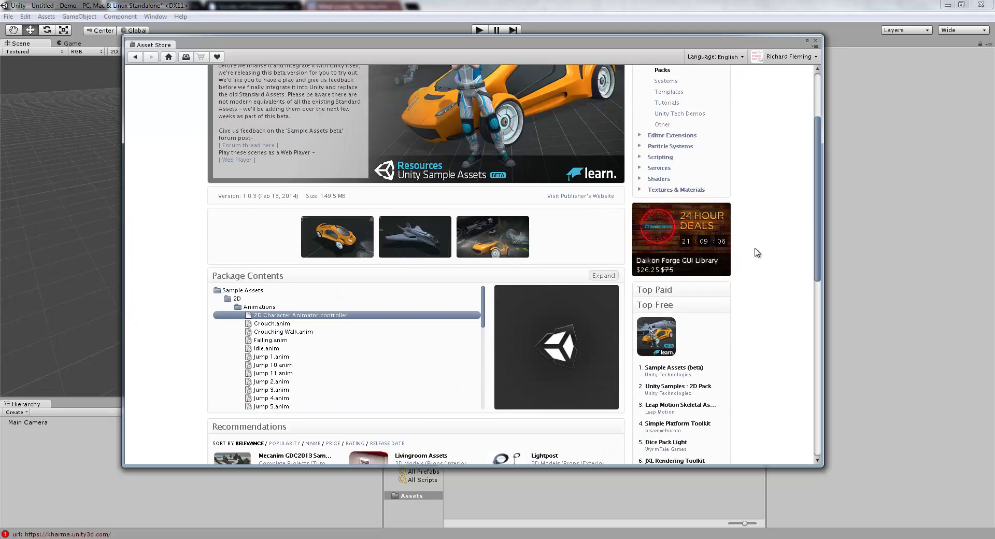
scroll(775, 274, up, 3)
Step: Return to the Asset Store home page, view Terrain Assets from the Top Free ranking, and close the store window
click(168, 57)
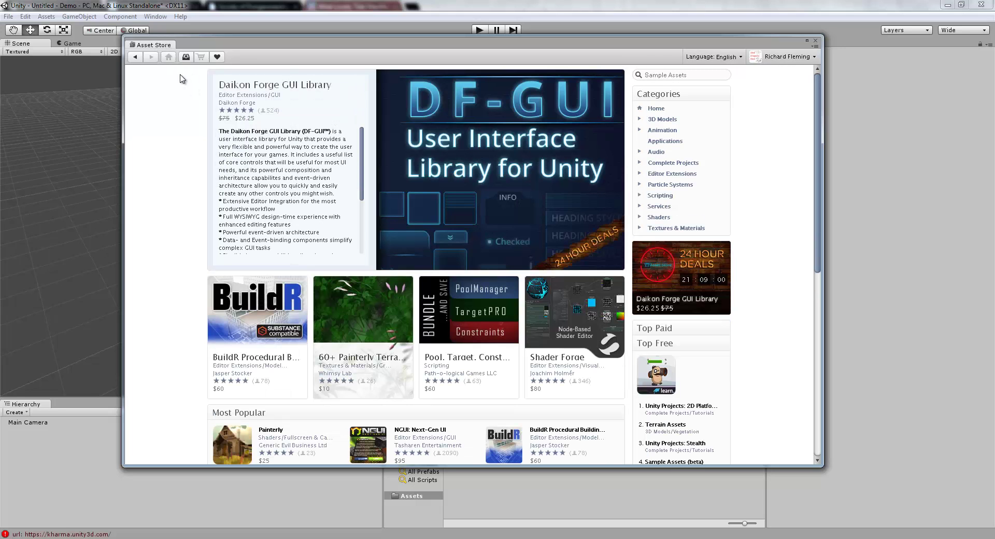
scroll(658, 251, down, 2)
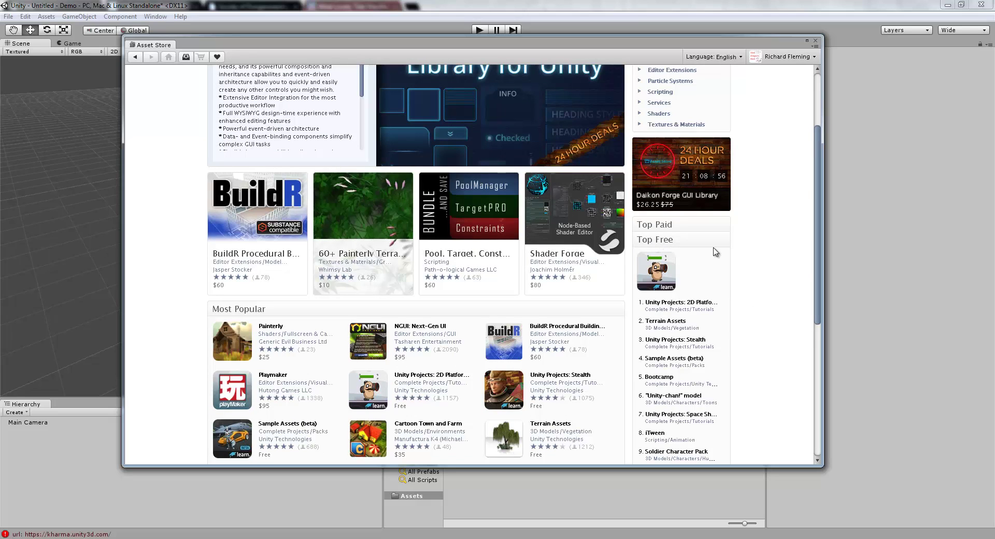
click(655, 321)
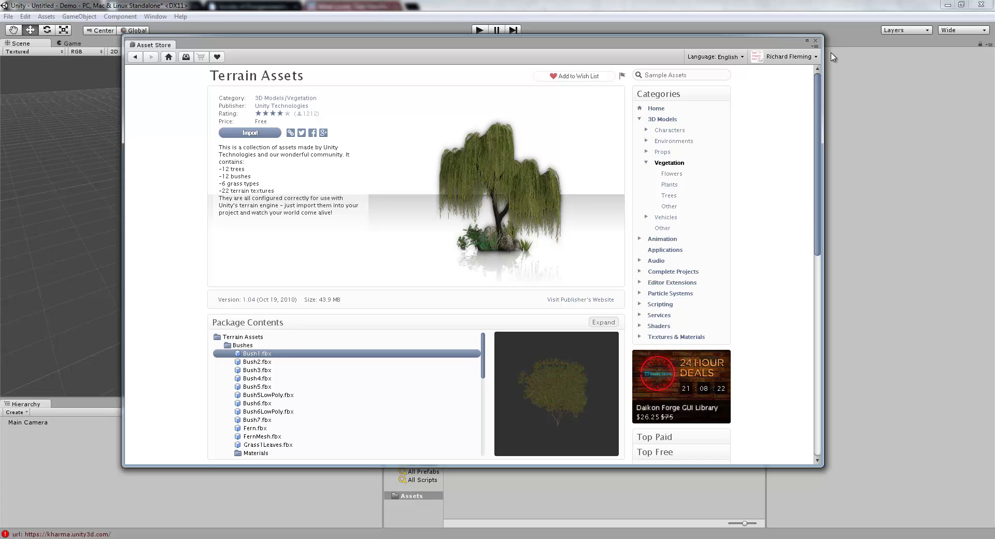
click(815, 41)
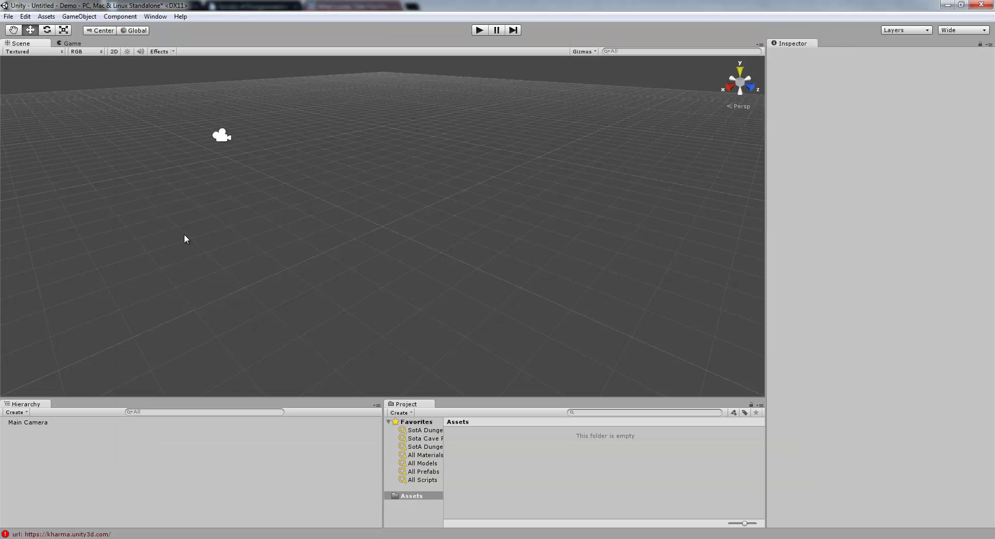
Step: Open the editor preferences, reposition the window, and toggle Always Show Project Wizard off and back on in the General settings
click(27, 16)
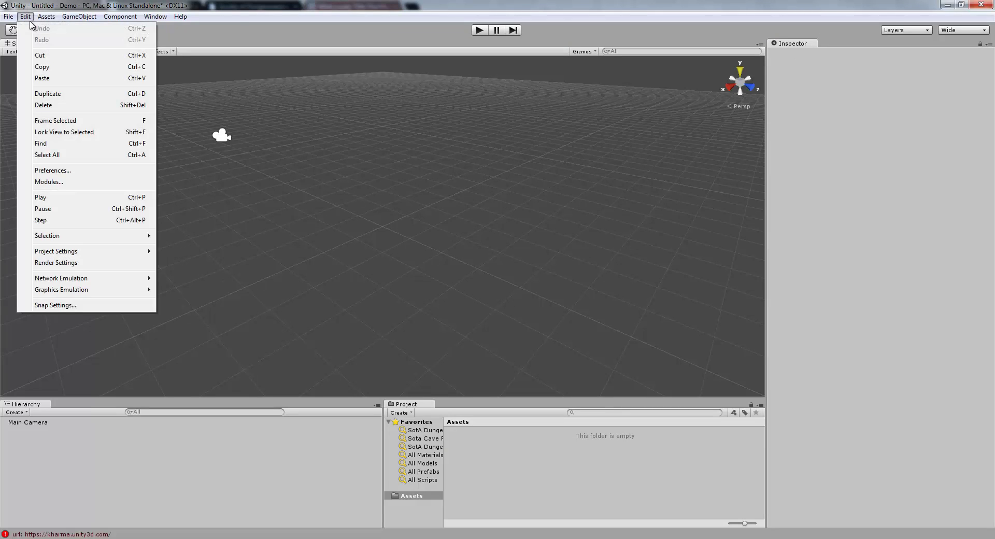
click(96, 171)
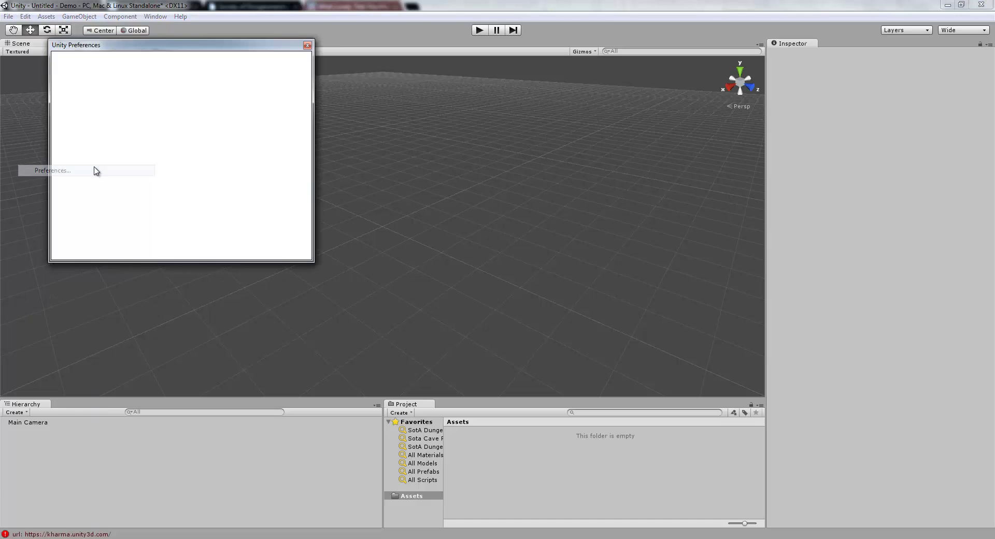
drag(176, 45, 395, 88)
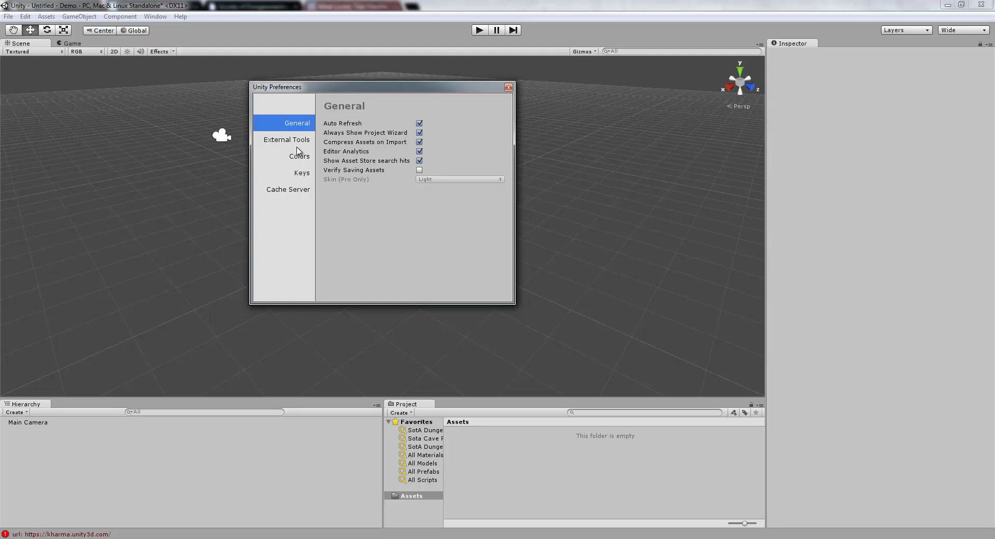
click(419, 133)
click(419, 132)
click(419, 133)
click(419, 132)
Step: Look through the External Script Editor choices in the External Tools preferences and close the preferences window
click(287, 139)
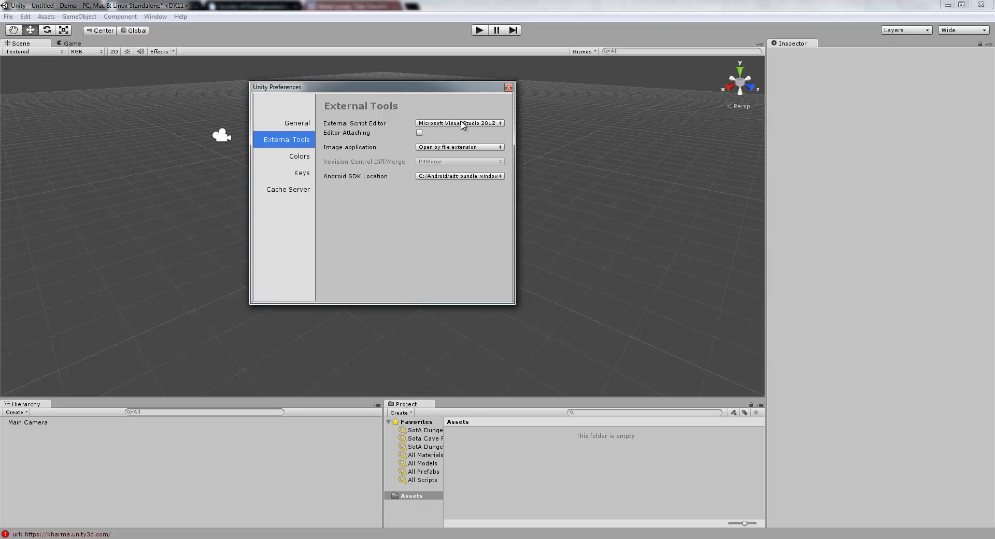
click(486, 123)
click(477, 136)
click(494, 124)
click(490, 145)
click(508, 87)
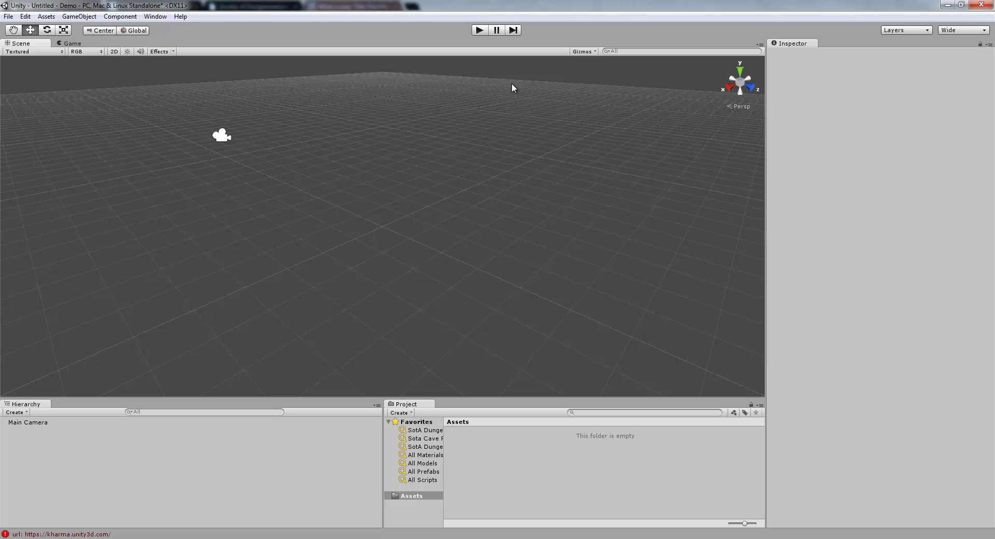
Step: Orbit the Scene view to look across the ground grid from a lower angle
alt+drag(388, 184, 323, 201)
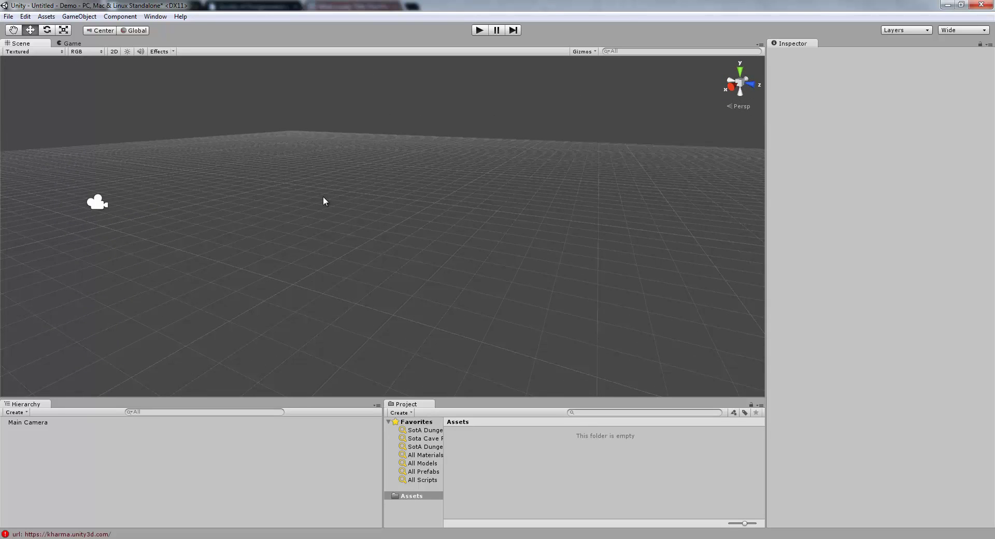